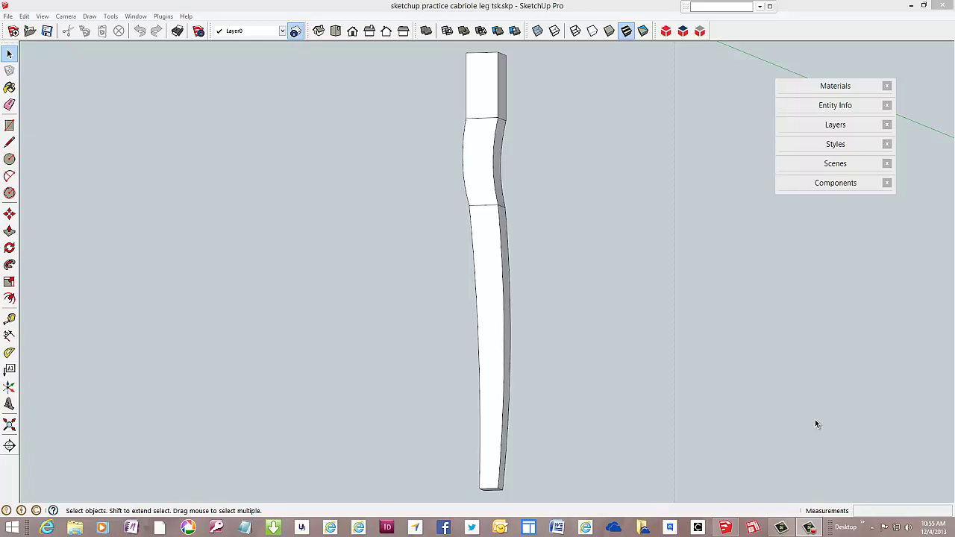
- Add a scene named 'As Received' from the current view and update it
left_click(818, 166)
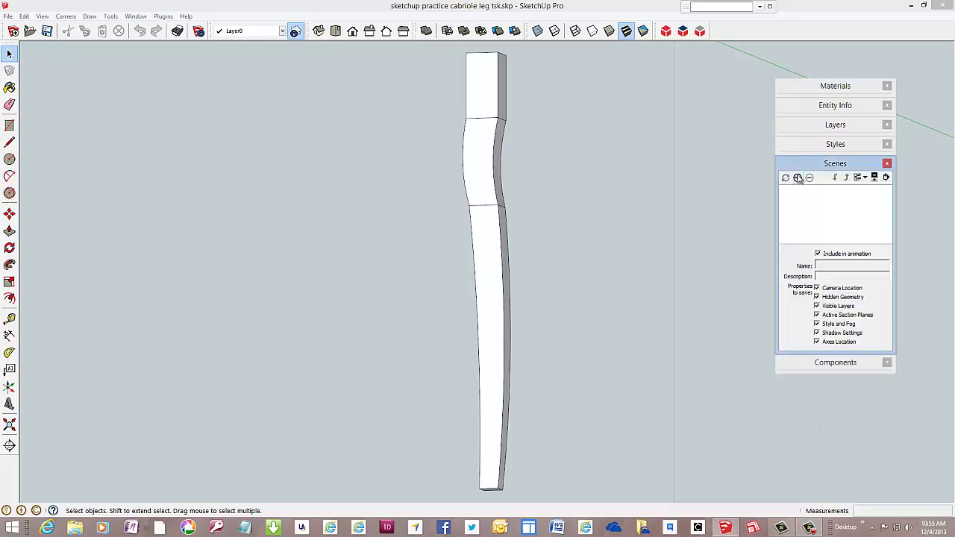
left_click(797, 178)
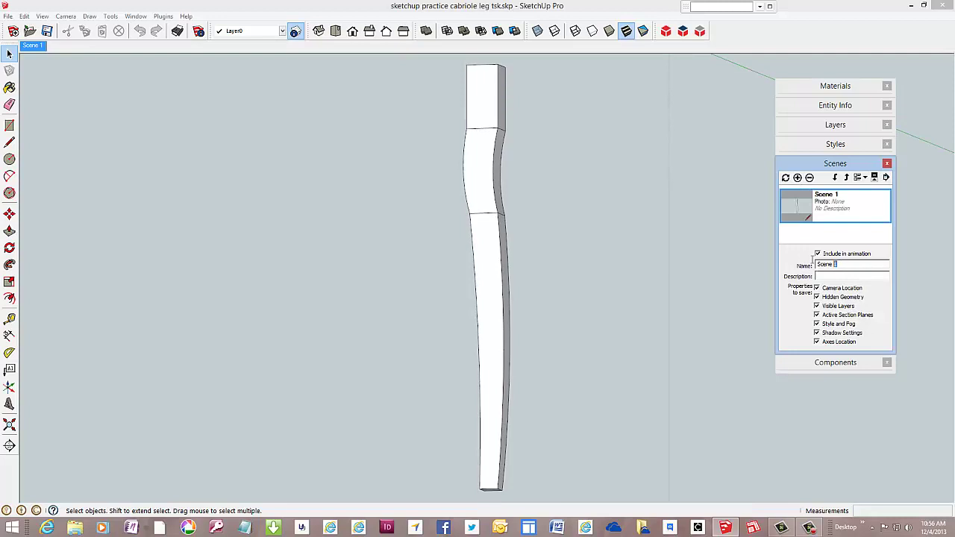
double_click(814, 262)
type("As Received")
key("Return")
left_click(785, 176)
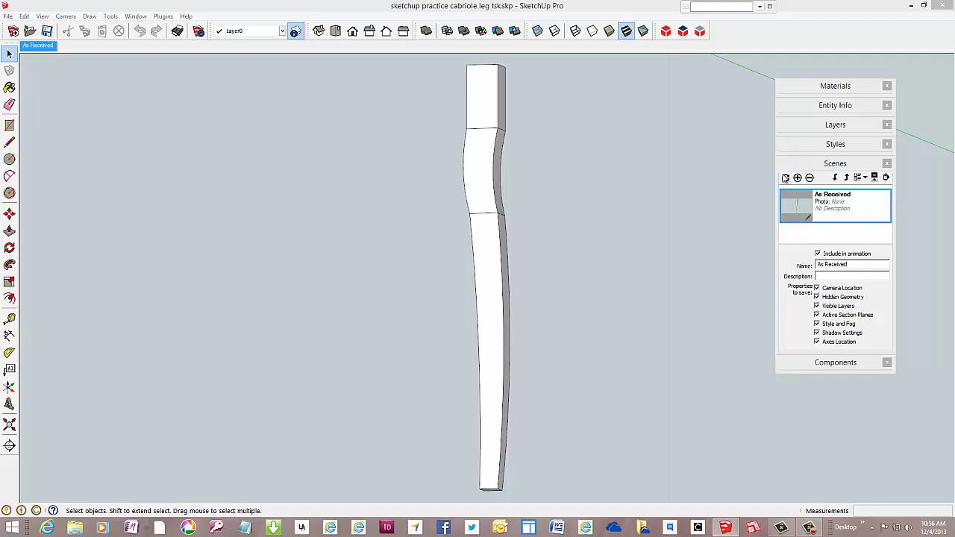
left_click(812, 297)
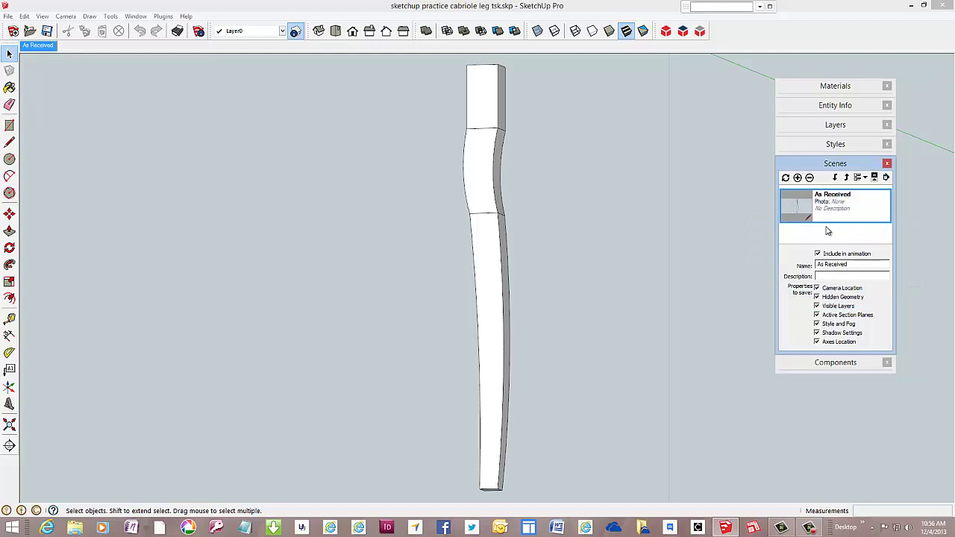
left_click(813, 164)
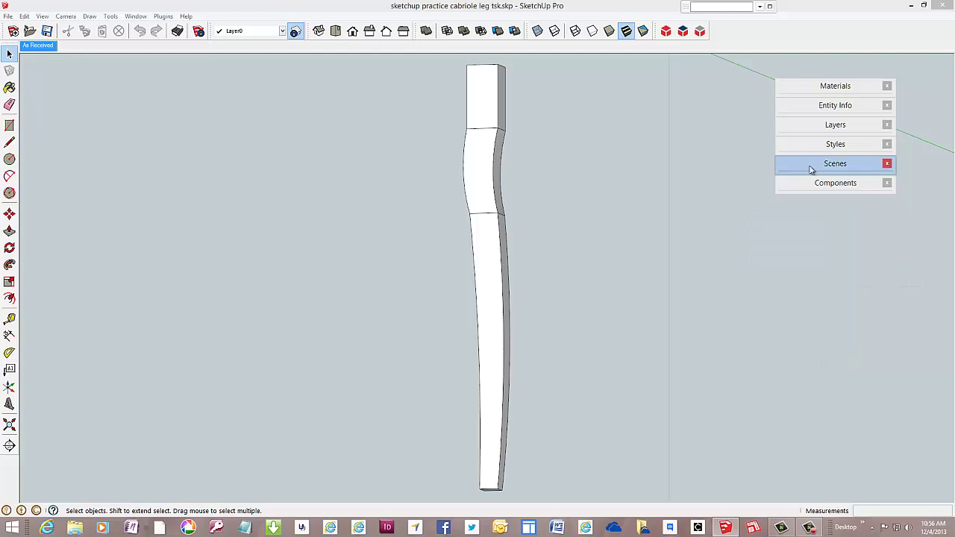
- Copy the cabriole leg with Move and Ctrl, placing the copy at the model origin
left_click(486, 383)
scroll(483, 380, "down", 5)
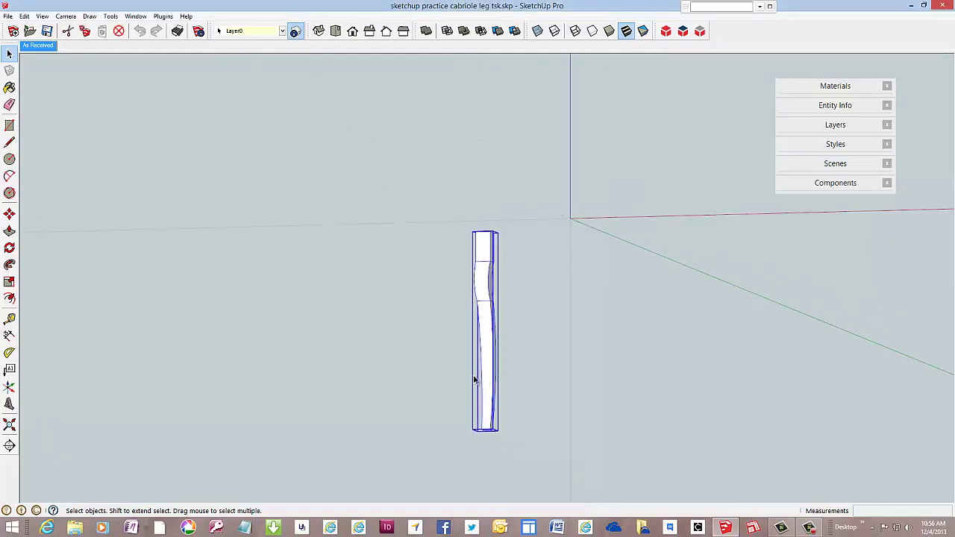
left_click(9, 214)
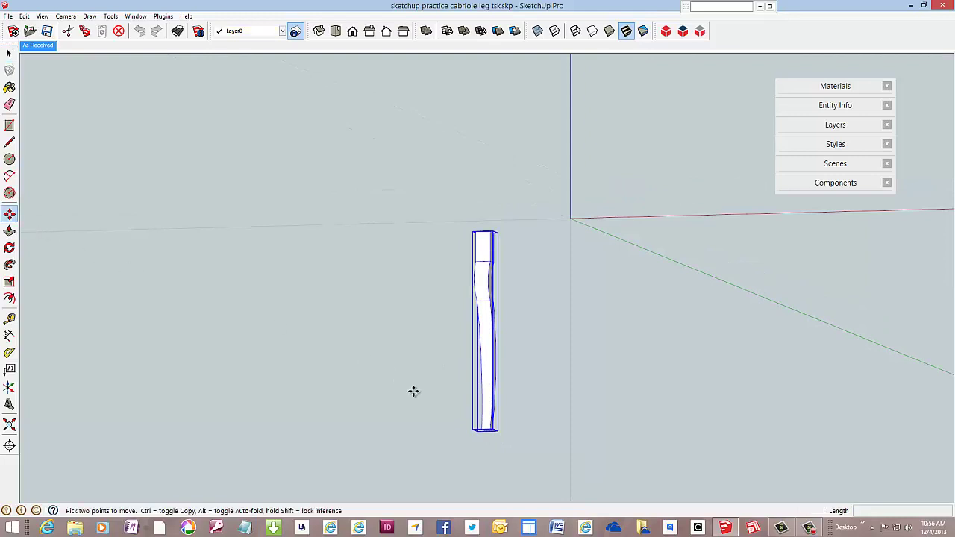
key("ctrl")
left_click(481, 429)
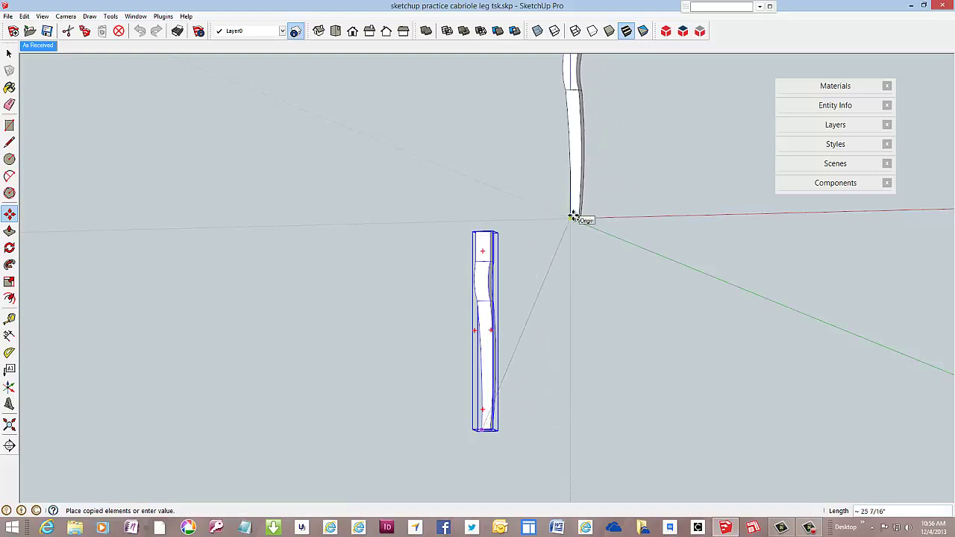
left_click(573, 216)
- Orbit to a near-front angle and move the copied leg farther along the red axis
scroll(643, 217, "up", 4)
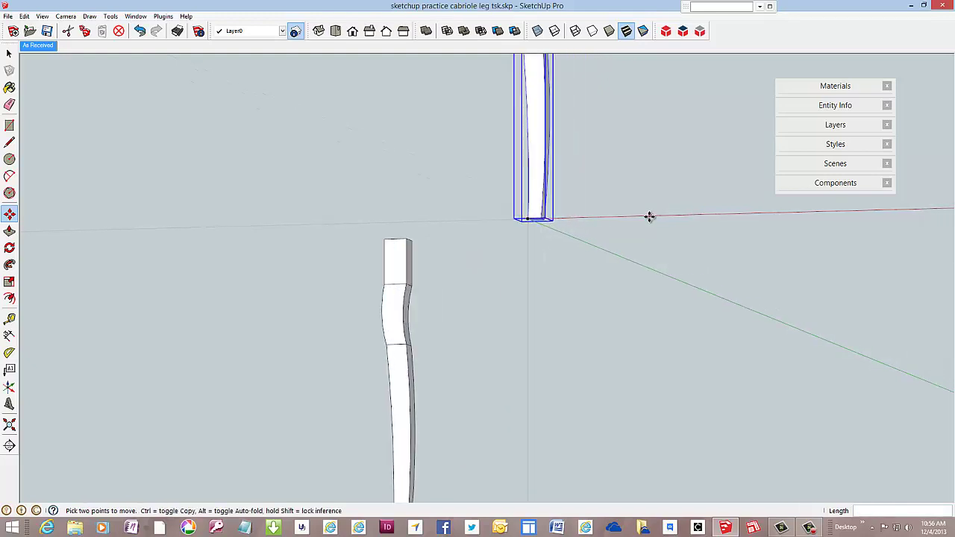
mouse_move(441, 211)
middle_mouse_down()
mouse_move(403, 243)
mouse_move(386, 276)
mouse_move(386, 305)
middle_mouse_up()
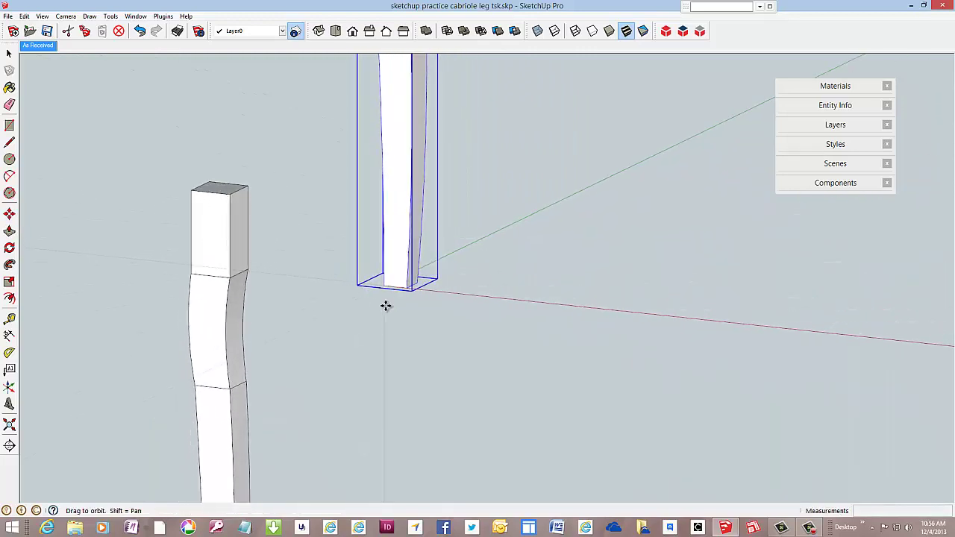
scroll(397, 306, "down", 2)
scroll(404, 303, "down", 1)
scroll(403, 300, "down", 1)
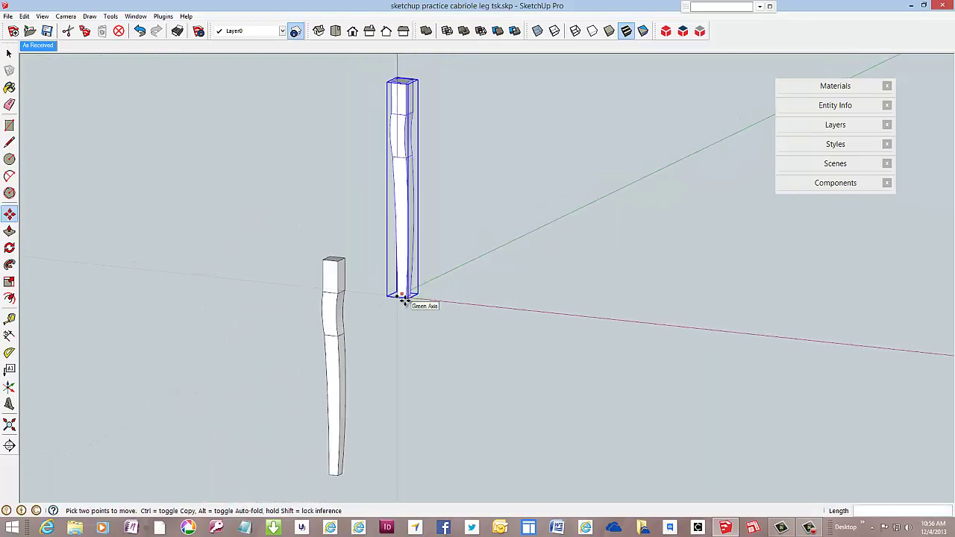
scroll(402, 296, "down", 1)
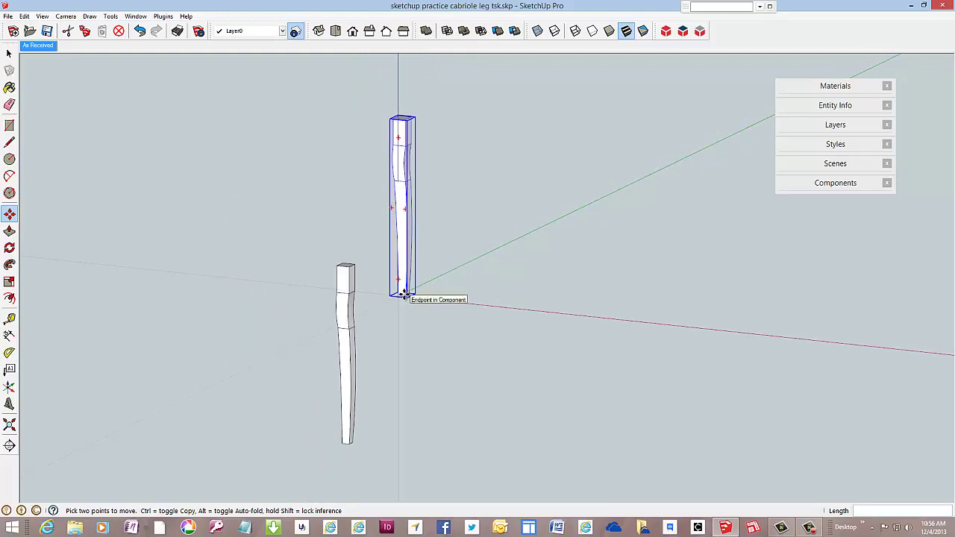
left_click(402, 296)
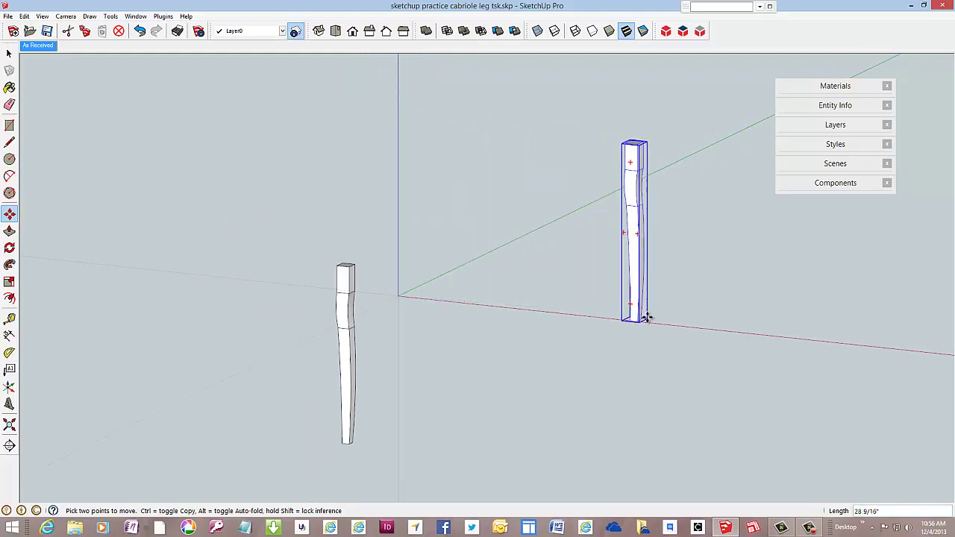
left_click(721, 329)
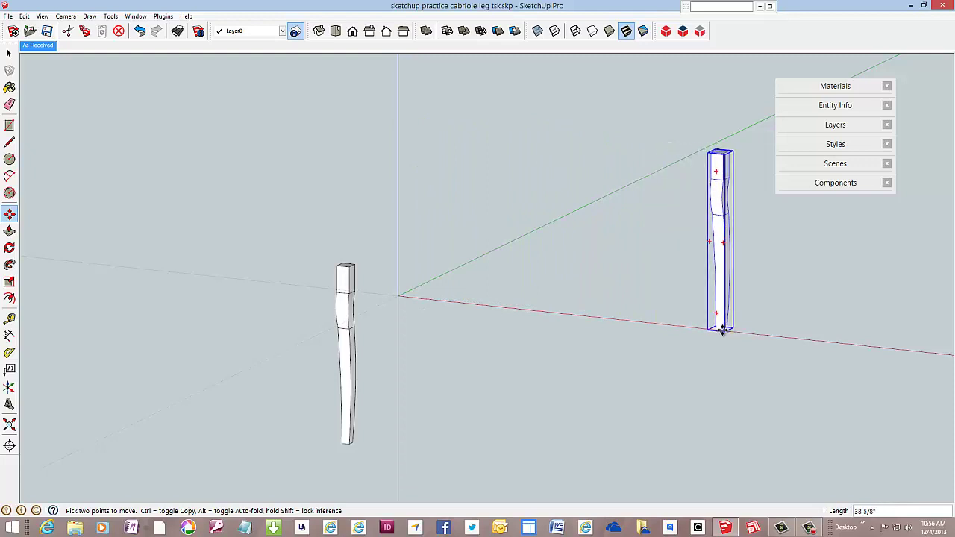
scroll(223, 269, "down", 2)
scroll(266, 264, "down", 2)
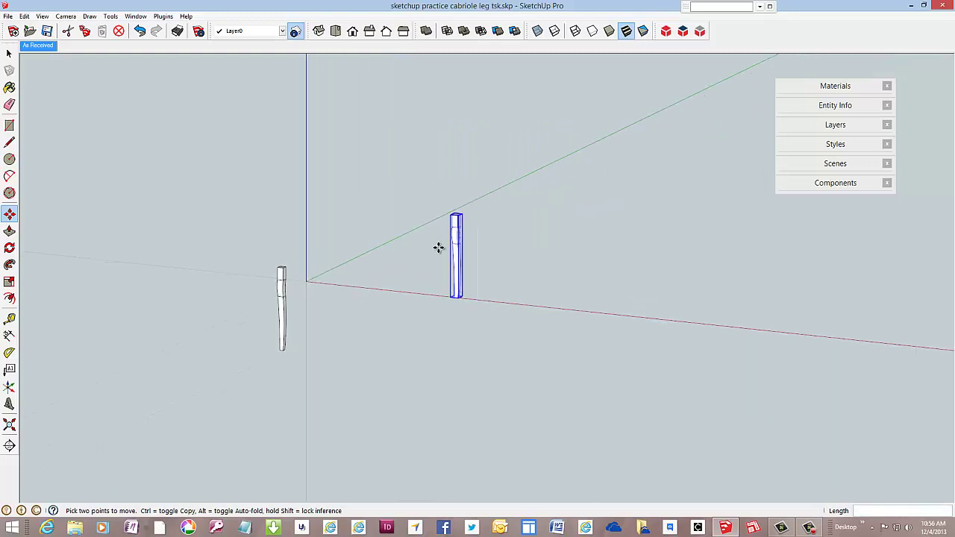
scroll(450, 237, "up", 1)
scroll(450, 237, "up", 1)
scroll(456, 243, "up", 1)
scroll(458, 246, "up", 1)
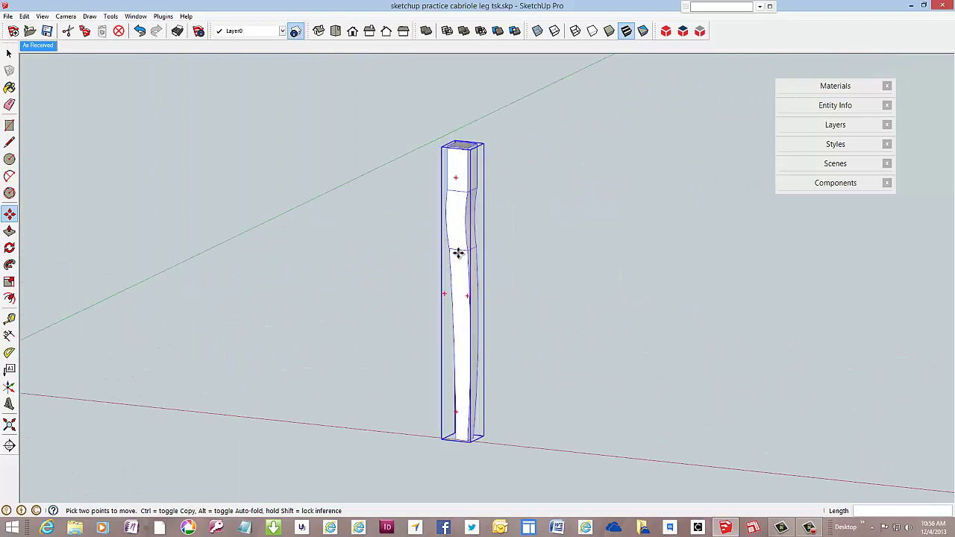
scroll(458, 251, "up", 1)
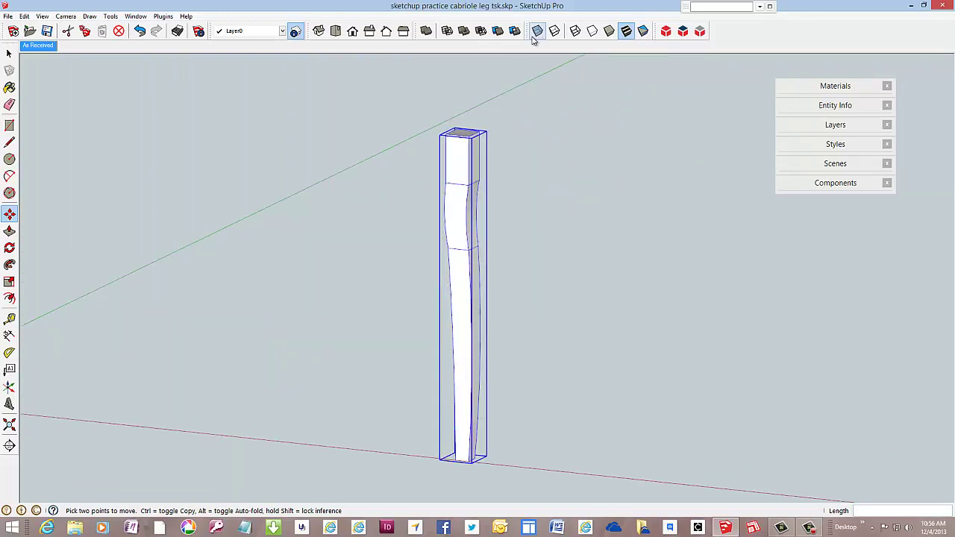
left_click(9, 53)
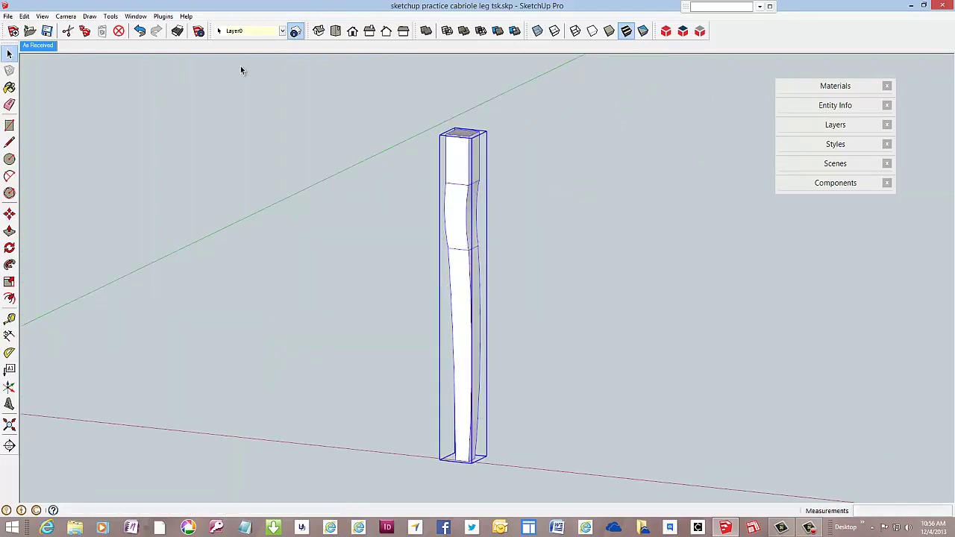
- Toggle X-ray face style on and off, then reopen the Scenes tray showing As Received
left_click(535, 34)
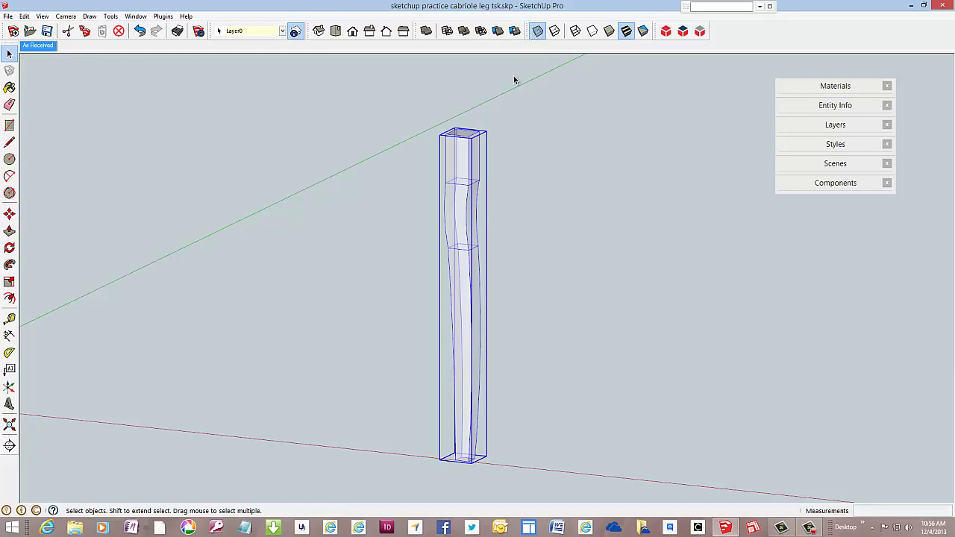
scroll(463, 199, "up", 2)
scroll(463, 198, "up", 1)
scroll(464, 197, "down", 3)
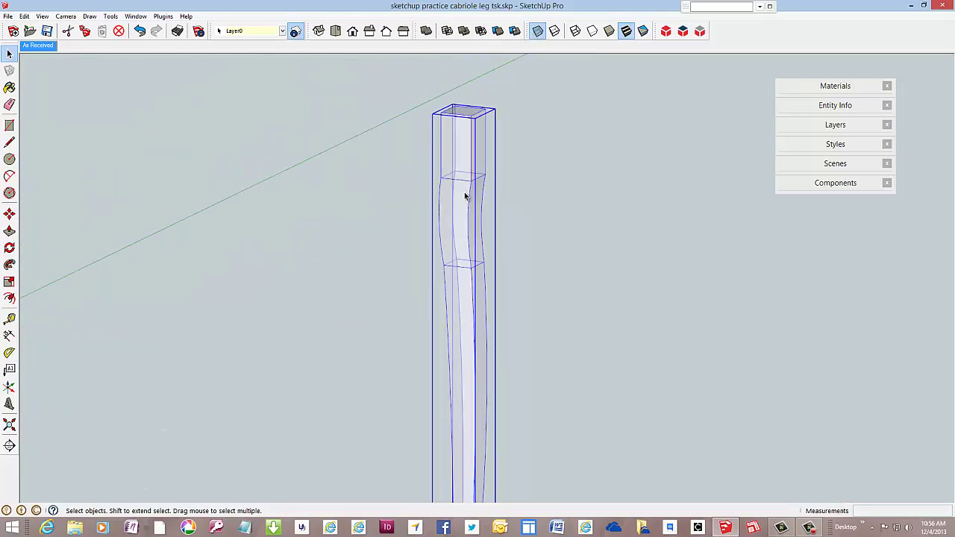
scroll(466, 195, "down", 1)
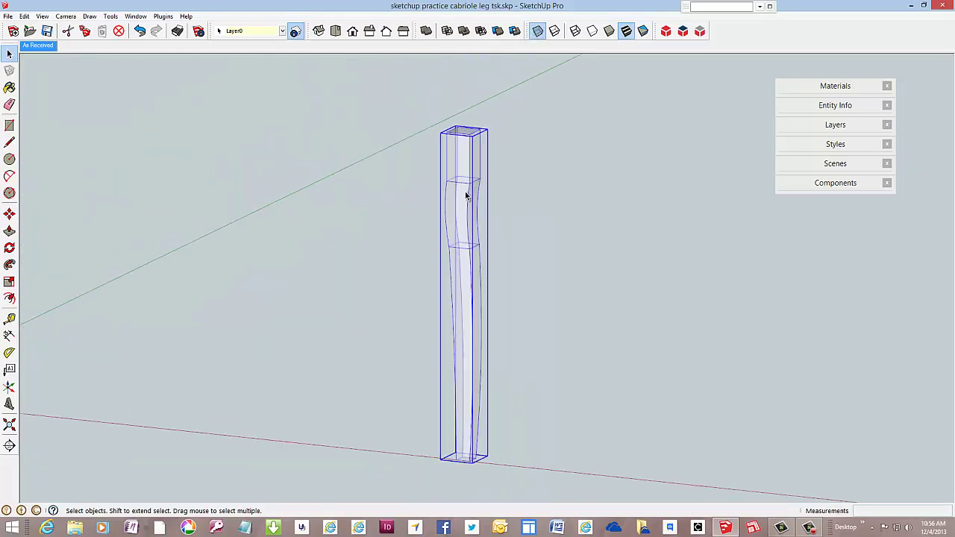
left_click(538, 32)
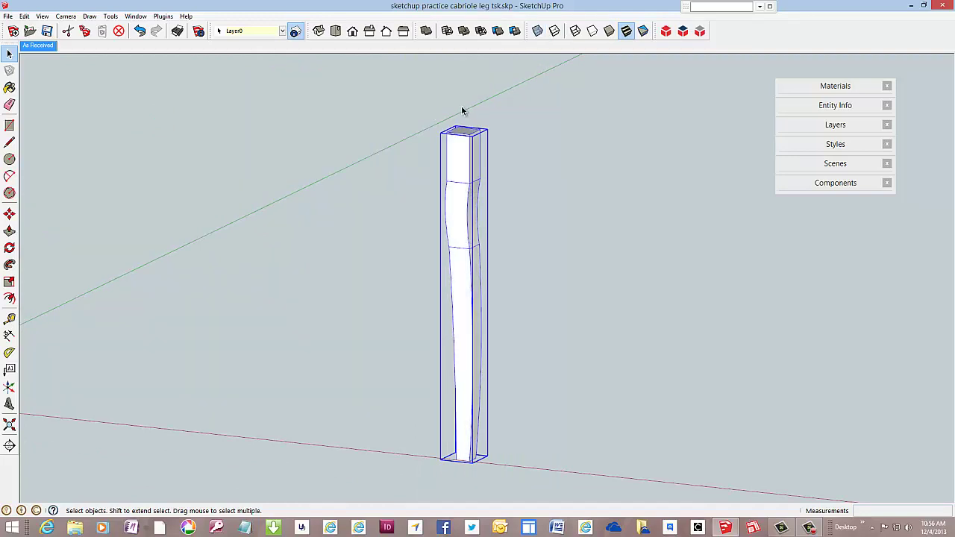
left_click(828, 163)
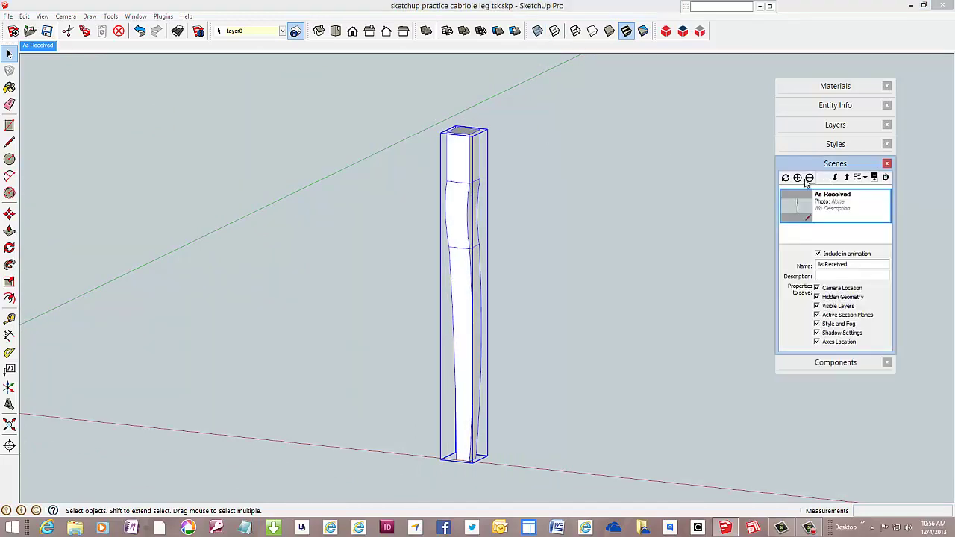
- Add a second scene named 'Dimensioned' and update it with all properties of this view
left_click(797, 177)
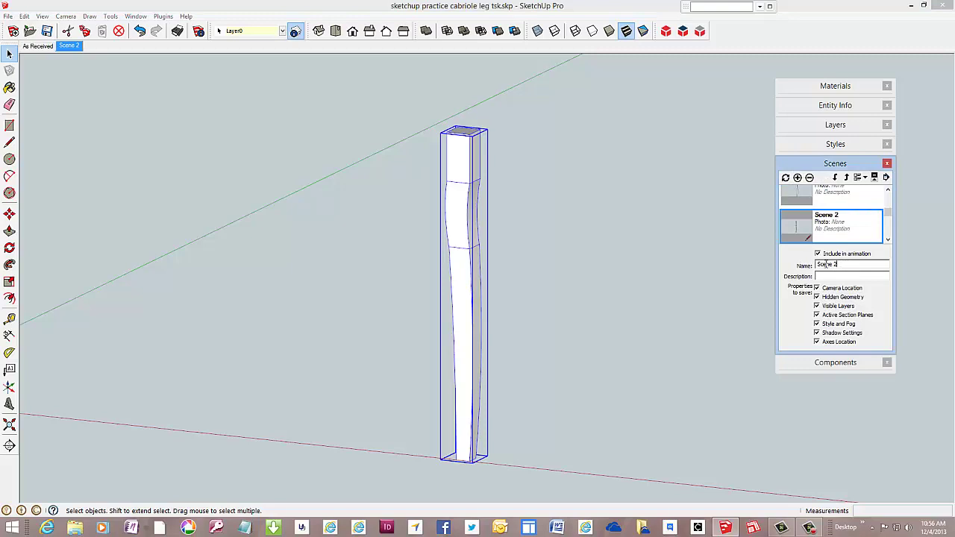
triple_click(826, 264)
type("Dimensioned")
key("Return")
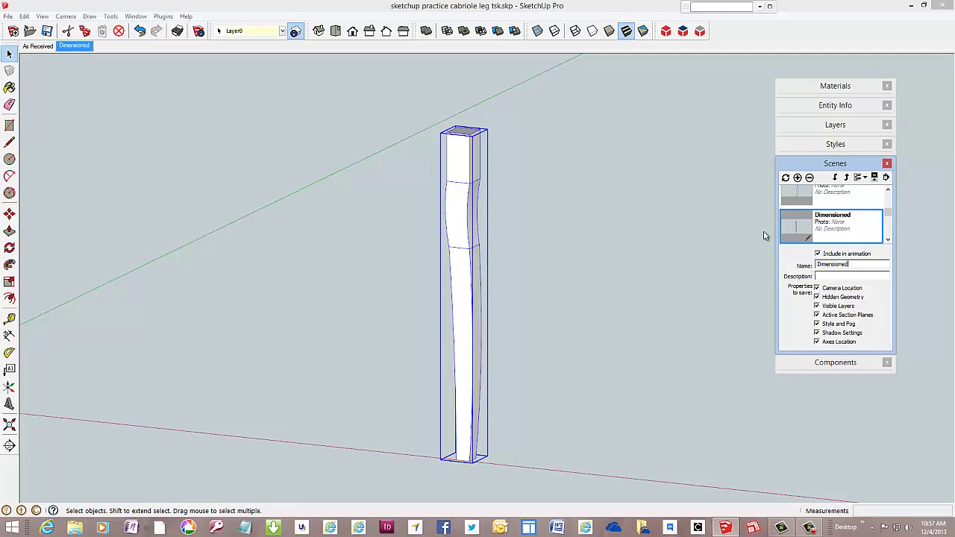
left_click(785, 179)
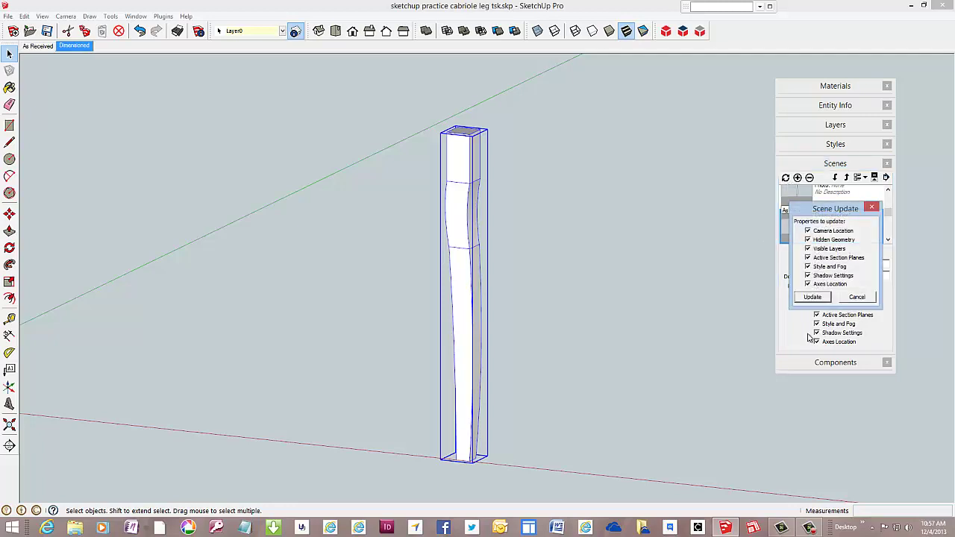
left_click(815, 298)
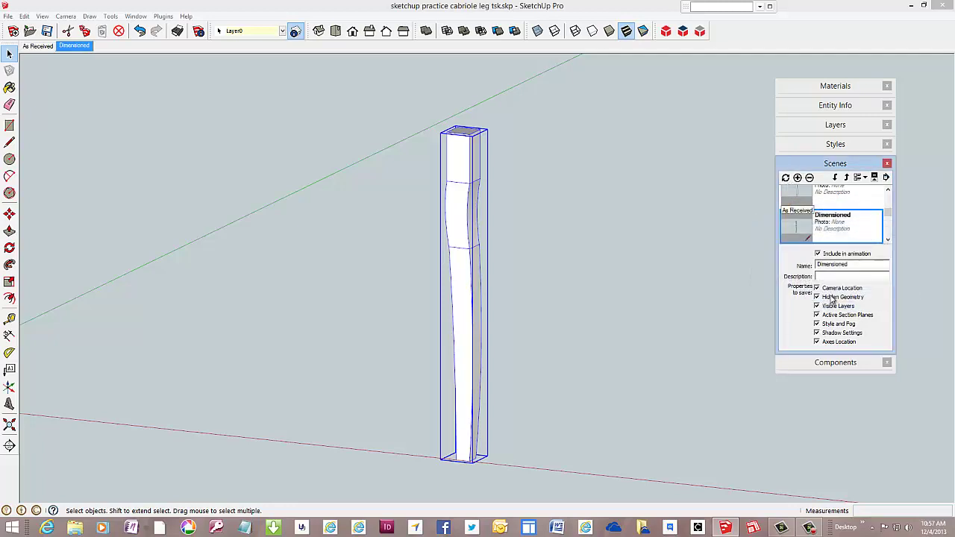
left_click(821, 165)
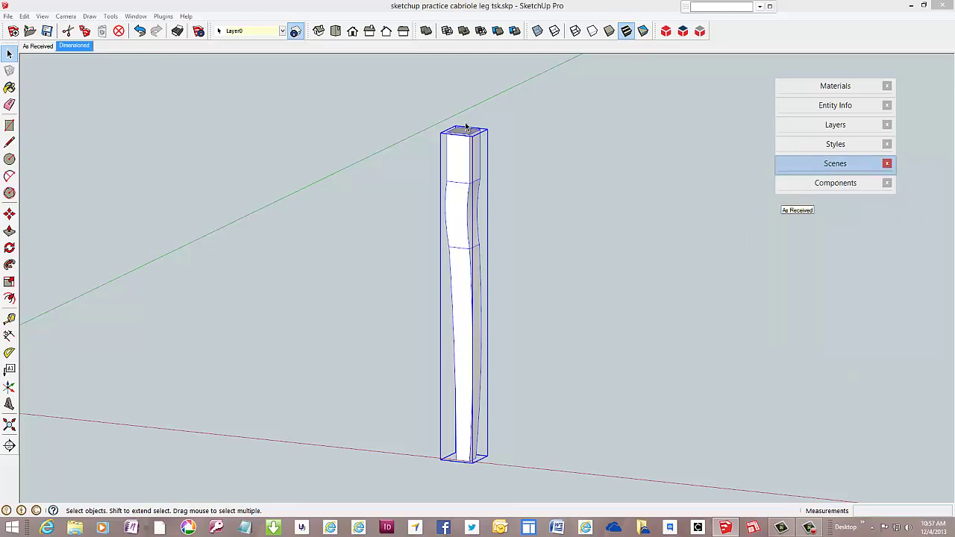
left_click(66, 16)
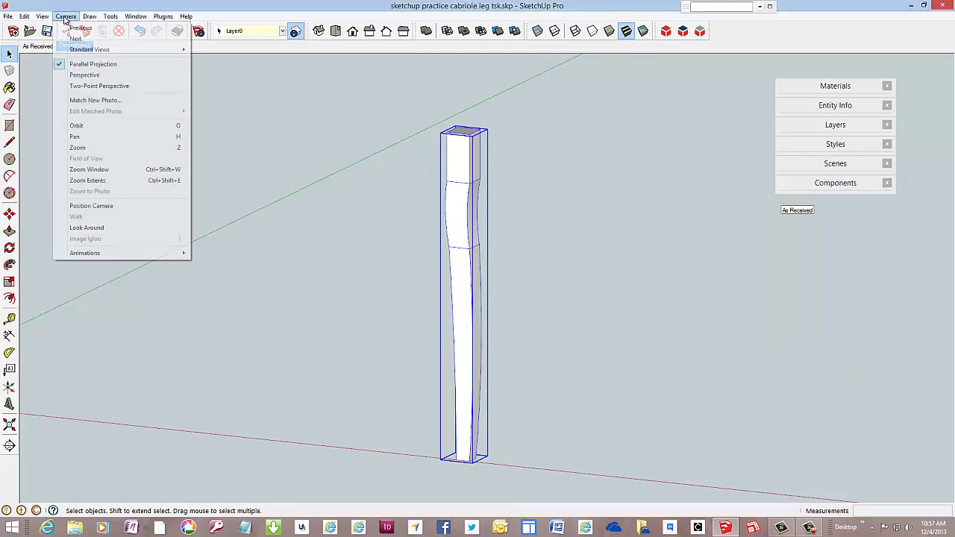
- Switch the camera to Perspective, zoom out and orbit the leg, then reopen the Scenes tray
left_click(77, 75)
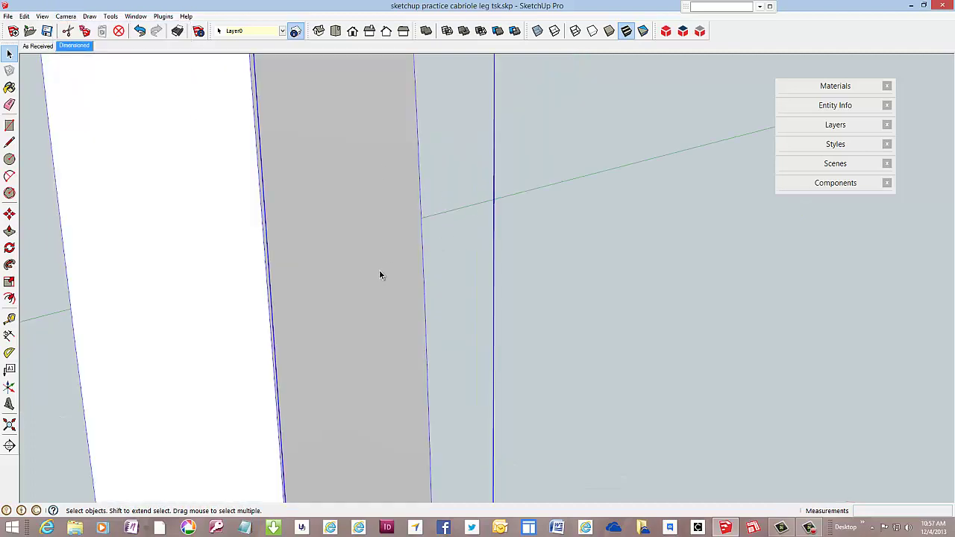
scroll(409, 274, "down", 2)
scroll(411, 276, "down", 2)
scroll(411, 276, "down", 3)
scroll(403, 288, "down", 1)
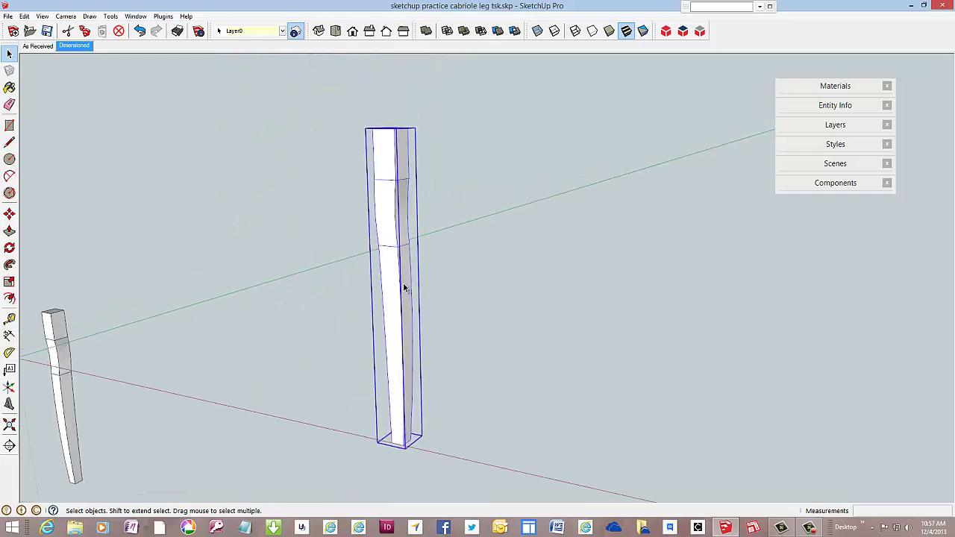
mouse_move(409, 278)
middle_mouse_down()
mouse_move(528, 281)
mouse_move(552, 309)
mouse_move(526, 272)
mouse_move(534, 283)
middle_mouse_up()
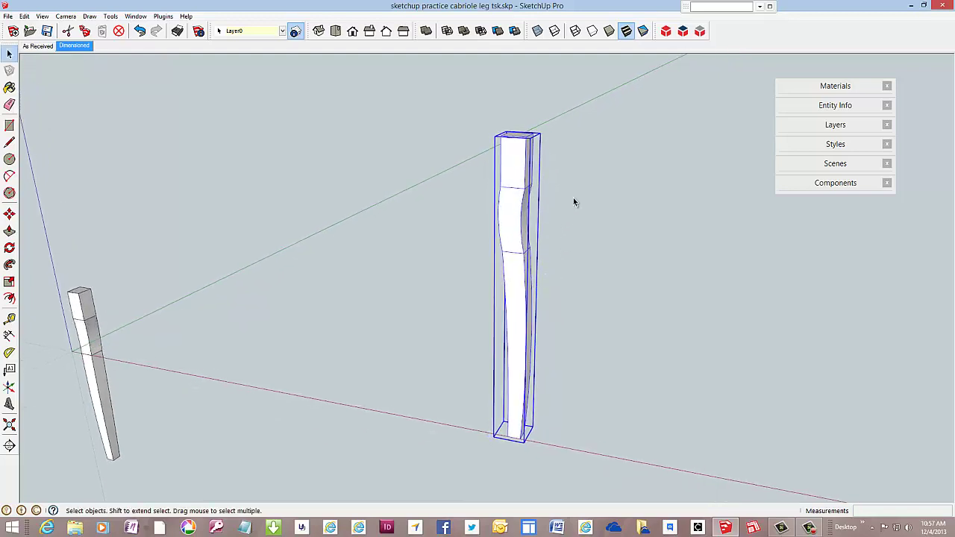
left_click(819, 164)
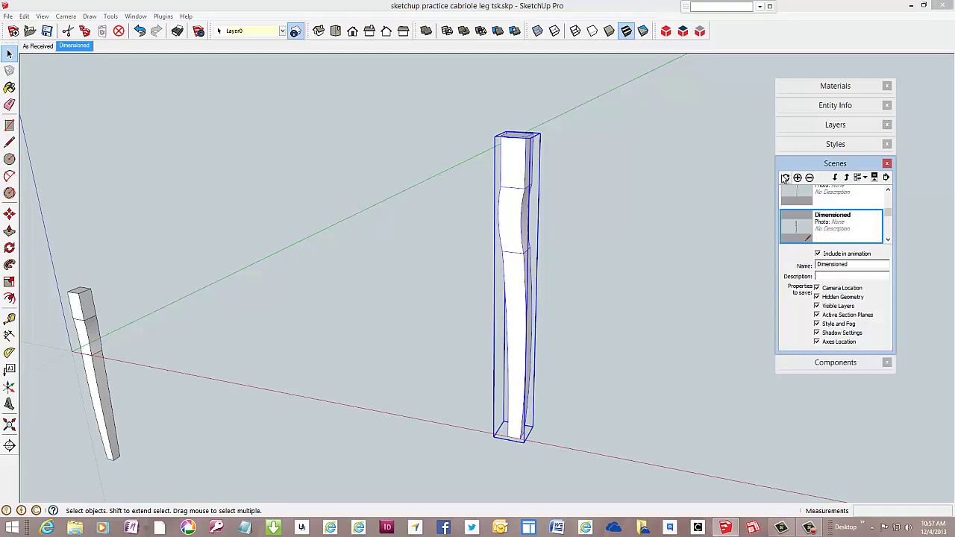
- Update the Dimensioned scene with the current view and collapse the Scenes tray
left_click(786, 177)
left_click(812, 297)
left_click(821, 165)
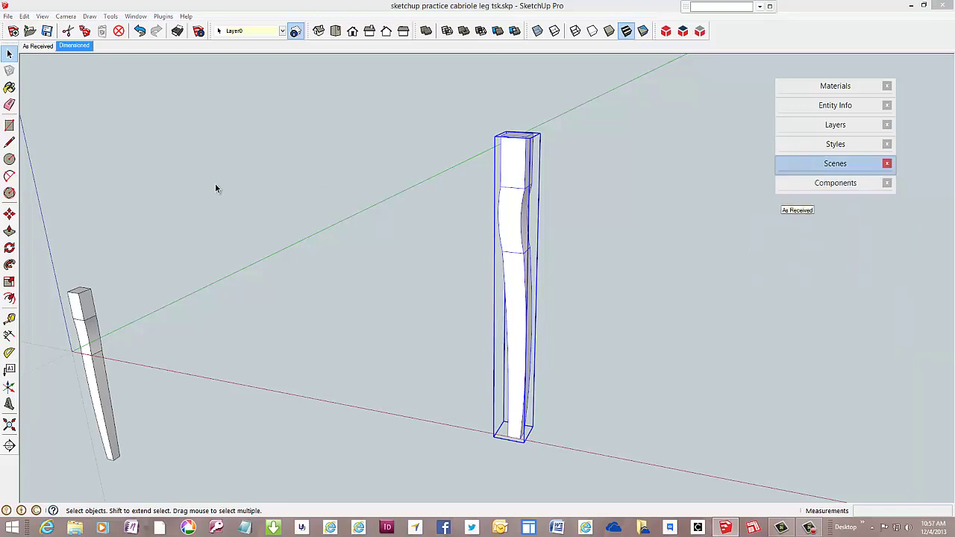
- Dimension the leg's 20" overall height and 1 1/2" top width
left_click(9, 335)
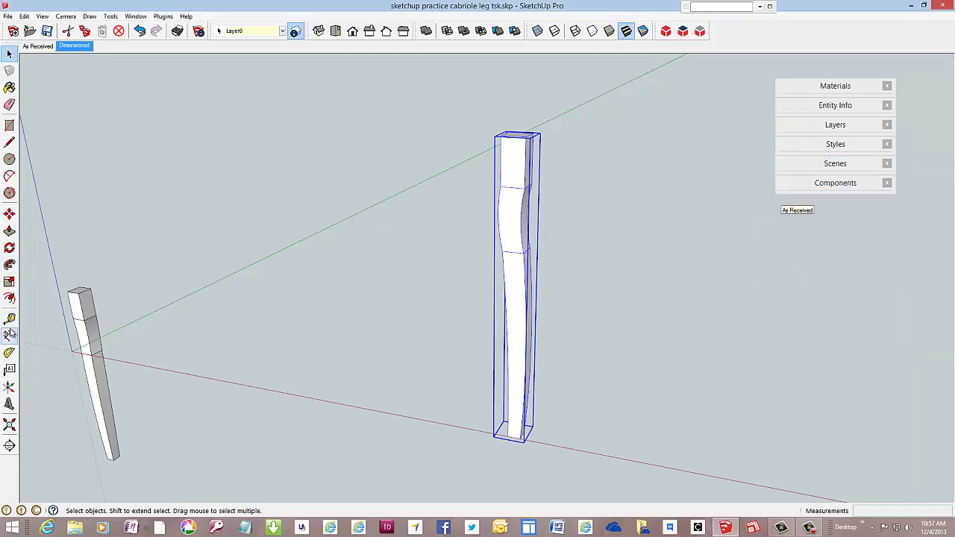
left_click(532, 136)
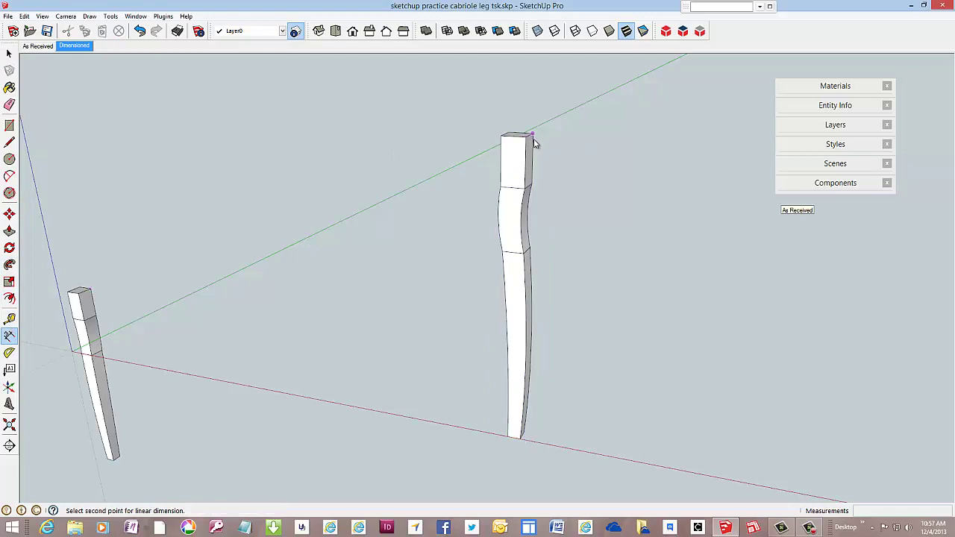
left_click(524, 435)
left_click(571, 438)
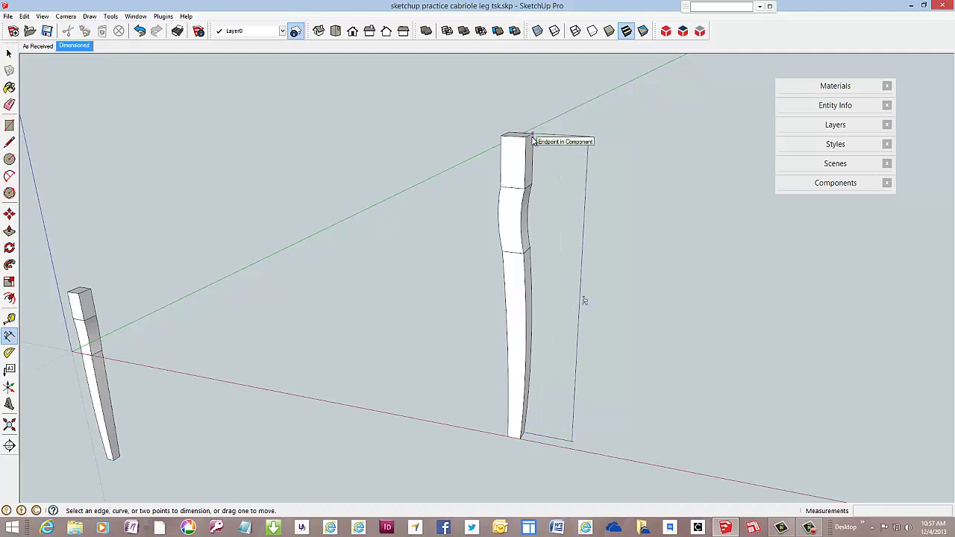
left_click(532, 134)
left_click(510, 136)
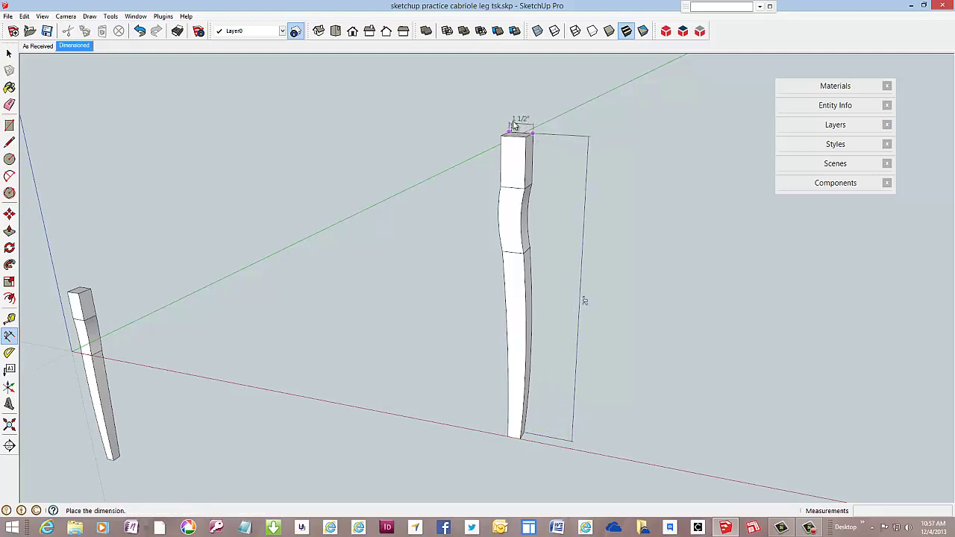
left_click(515, 108)
- In Model Info > Dimensions, set text to Align to screen and update all dimensions
left_click(135, 16)
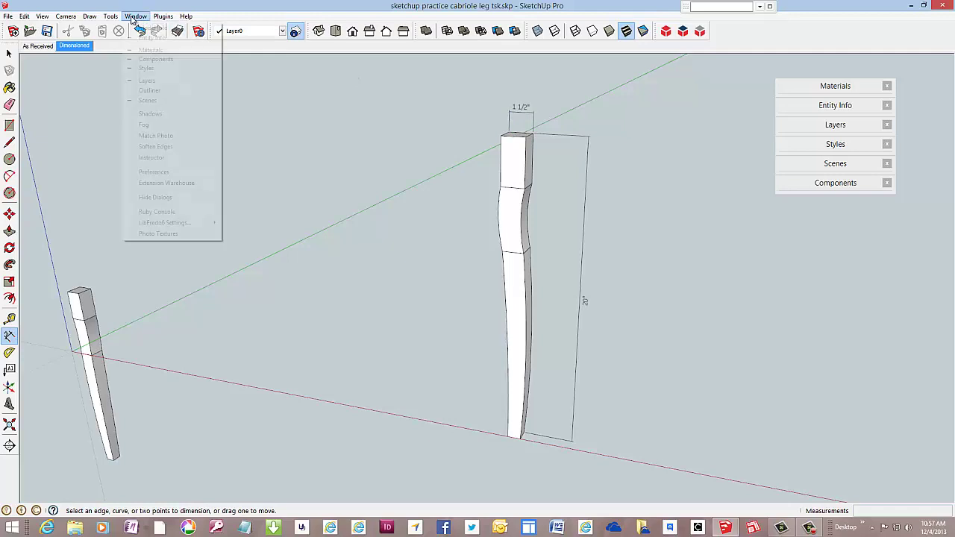
left_click(149, 27)
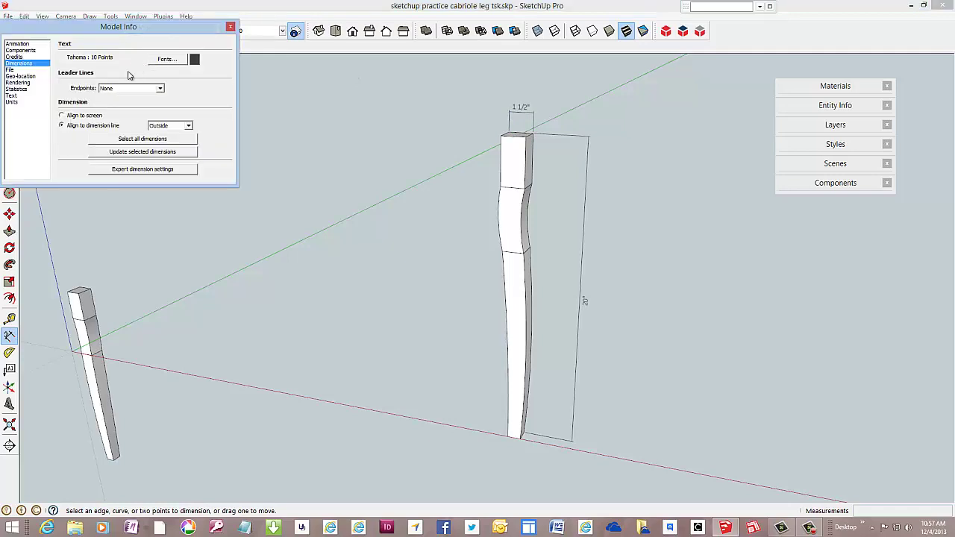
left_click(62, 116)
left_click(145, 141)
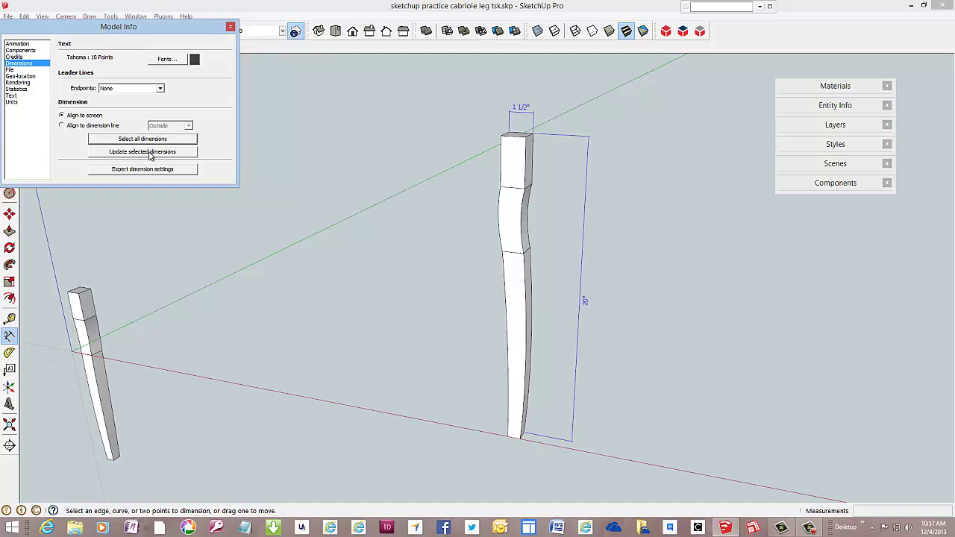
left_click(150, 154)
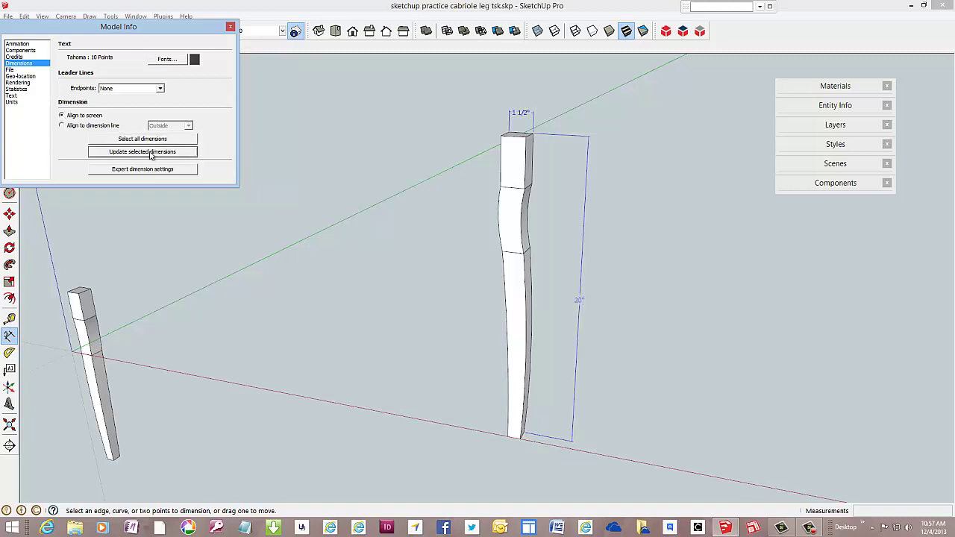
left_click(230, 28)
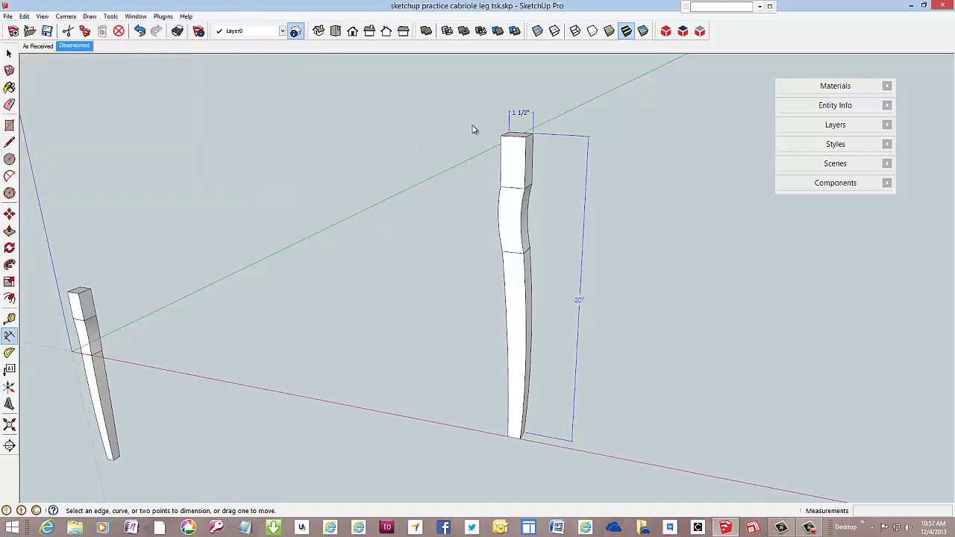
- Set the existing 1 1/2" dimension's text position to Centered
right_click(521, 116)
mouse_move(556, 166)
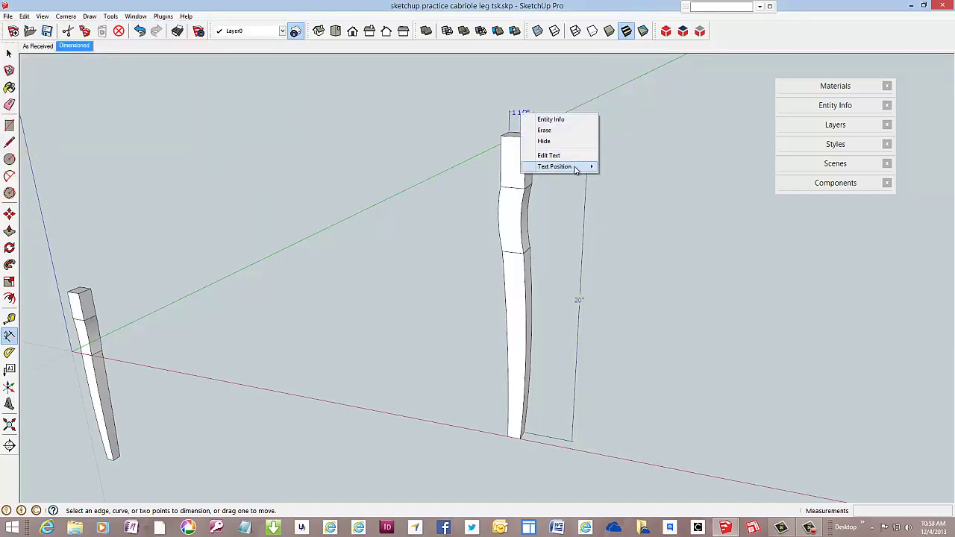
left_click(635, 188)
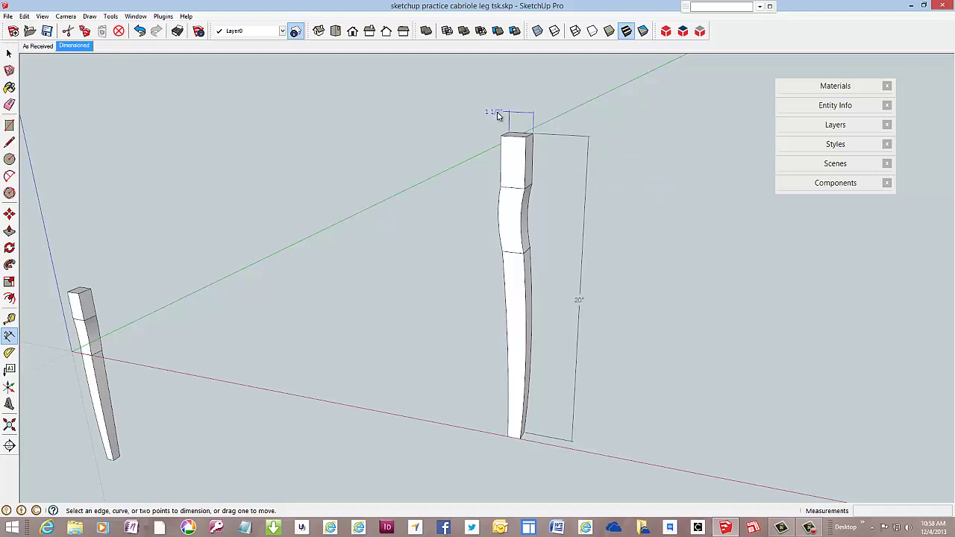
right_click(497, 113)
left_click(601, 176)
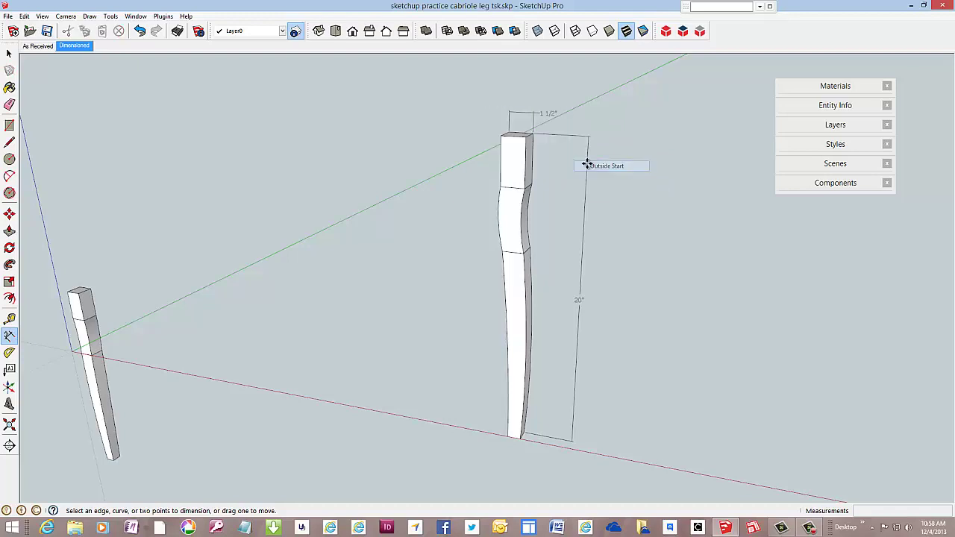
- Add a second 1 1/2" dimension across the leg top and center its label
left_click(514, 136)
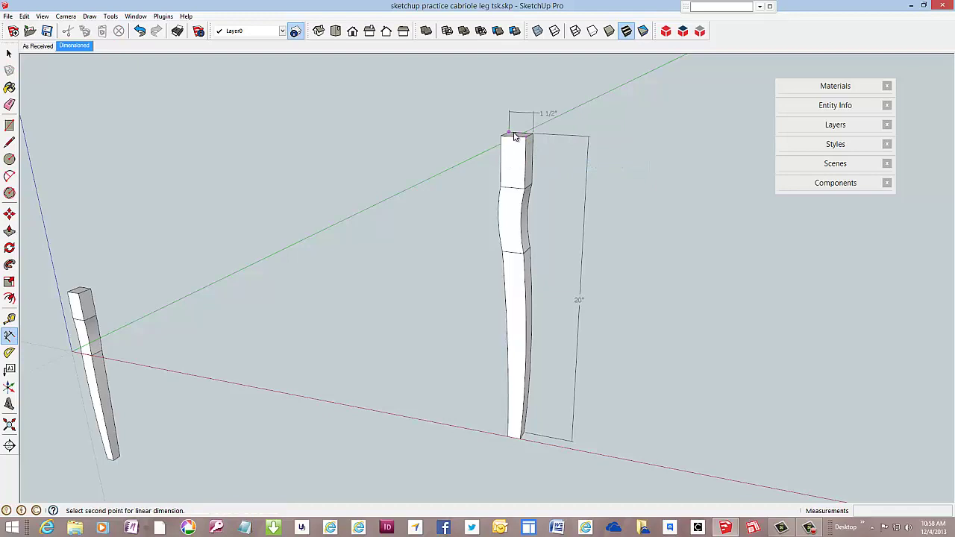
left_click(502, 135)
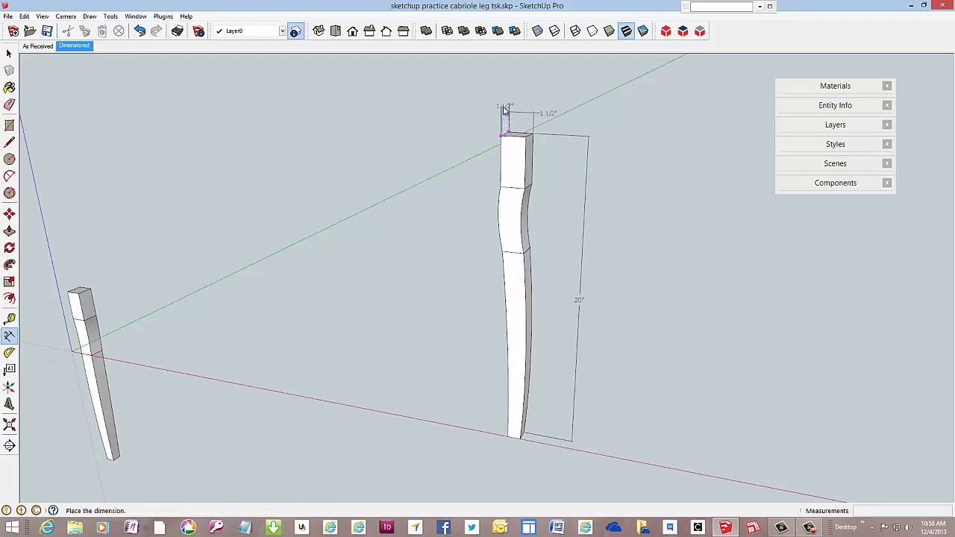
left_click(504, 107)
right_click(504, 109)
mouse_move(538, 161)
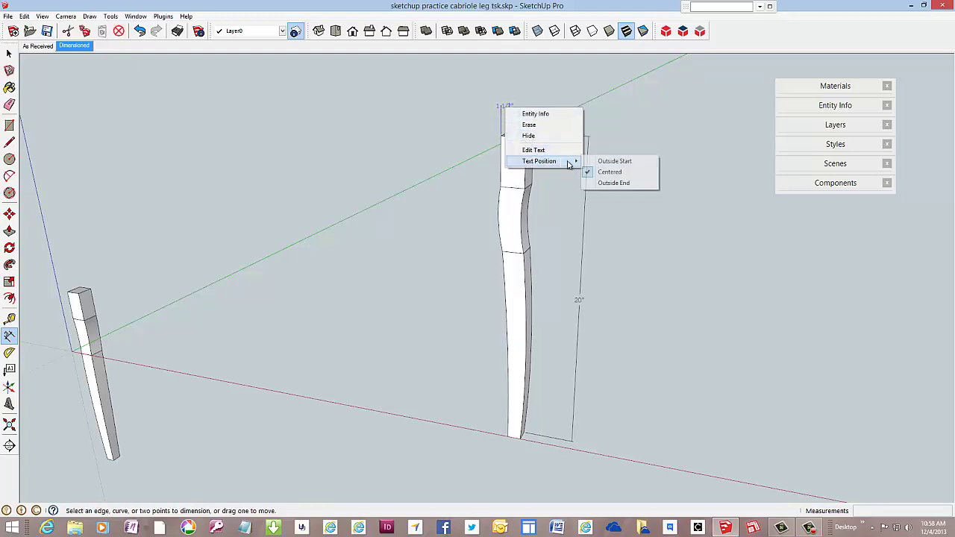
left_click(635, 174)
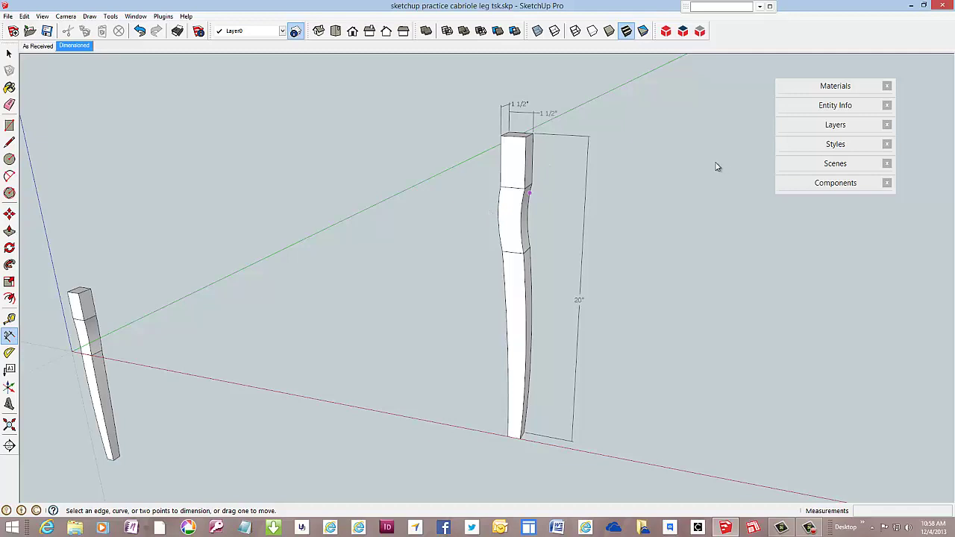
- Copy the dimensioned leg farther along the red axis and orbit to inspect the legs
left_click(9, 54)
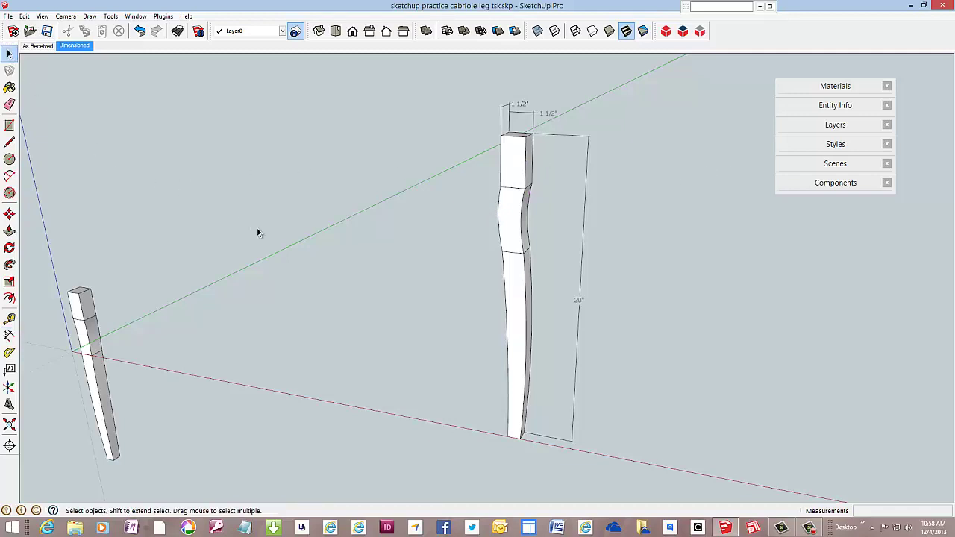
scroll(330, 246, "down", 3)
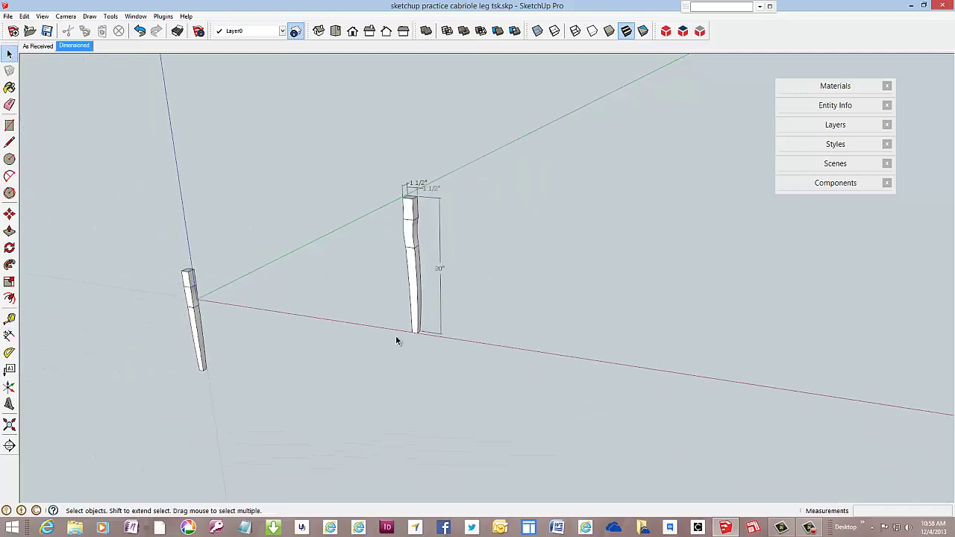
left_click(9, 213)
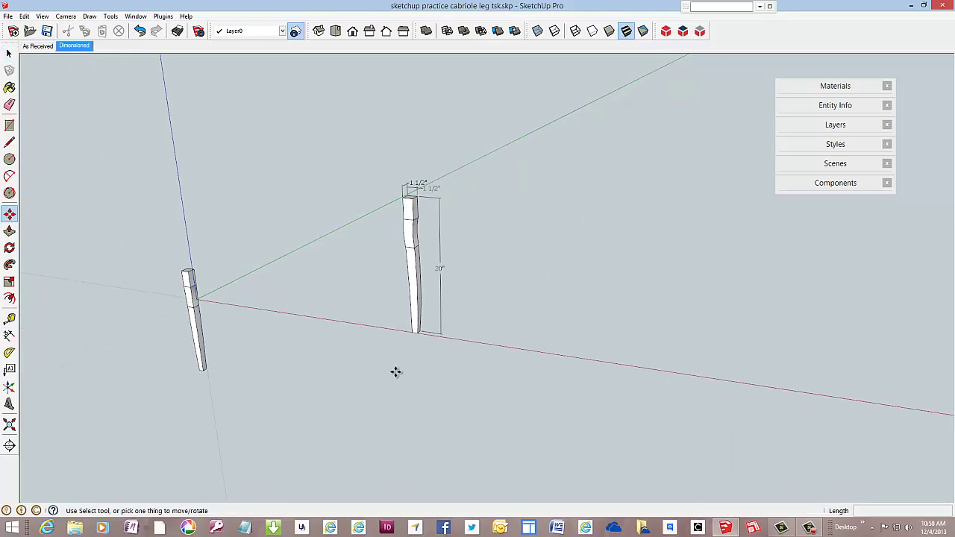
left_click(409, 334, "ctrl")
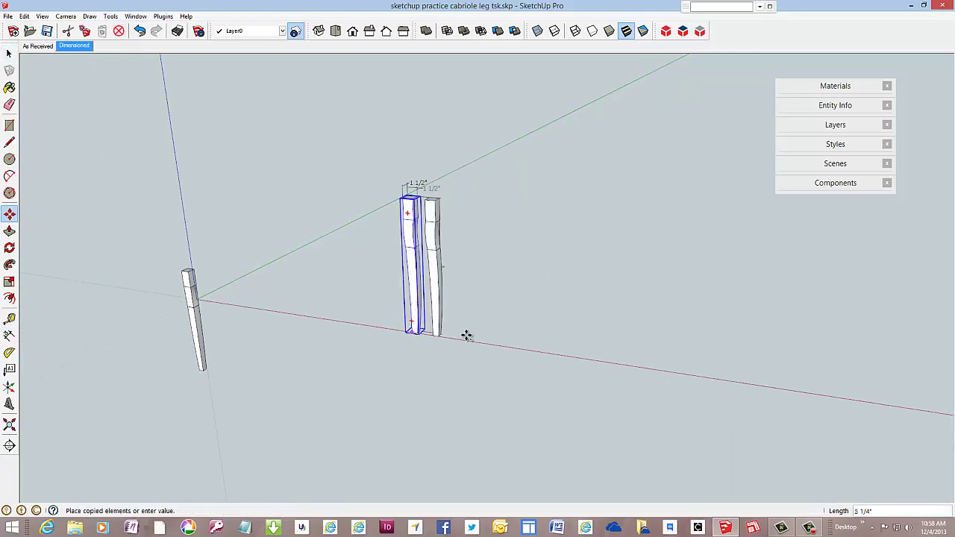
left_click(633, 365)
scroll(679, 355, "up", 2)
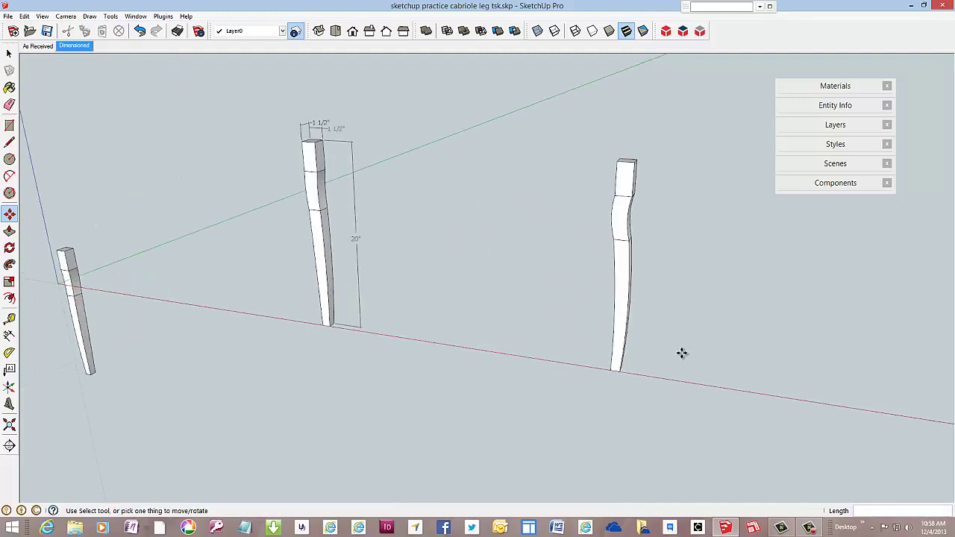
scroll(679, 354, "up", 1)
scroll(694, 191, "up", 2)
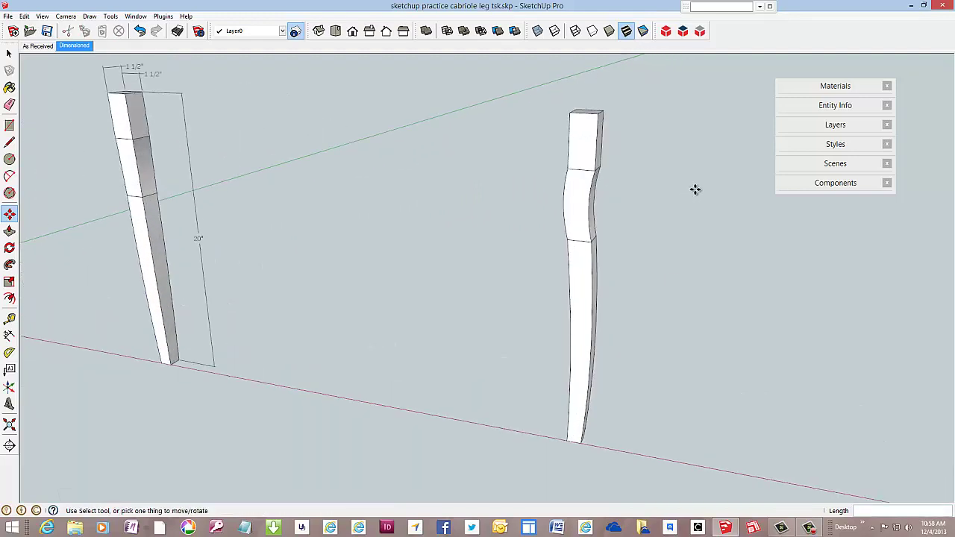
scroll(694, 189, "up", 1)
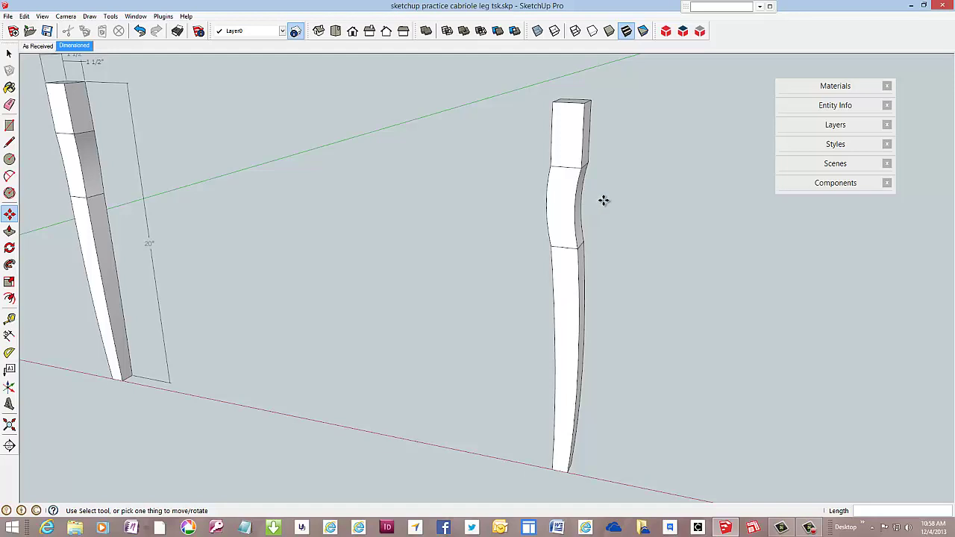
mouse_move(560, 205)
middle_mouse_down()
mouse_move(631, 204)
mouse_move(598, 193)
middle_mouse_up()
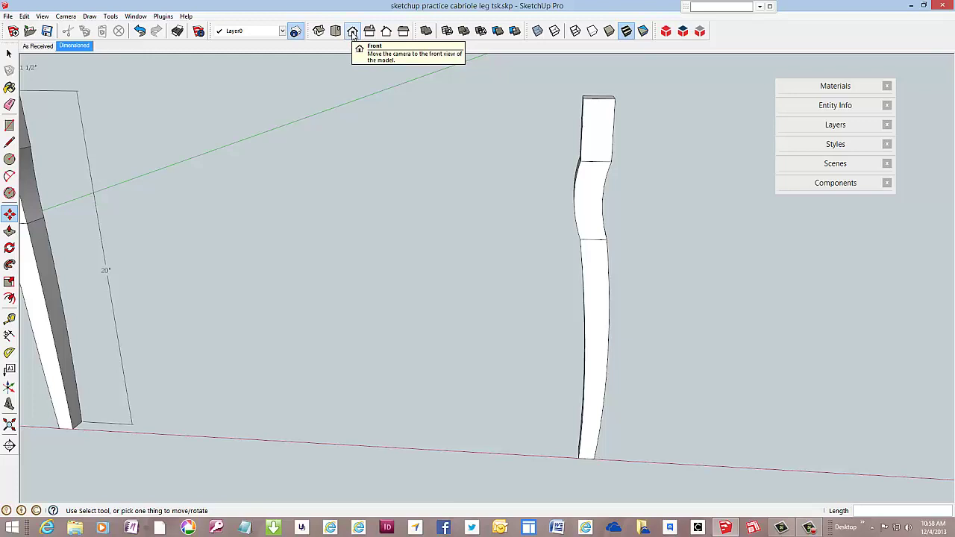
- Show the leg in Front view with Parallel Projection, zoomed in, with the selection cleared
left_click(352, 34)
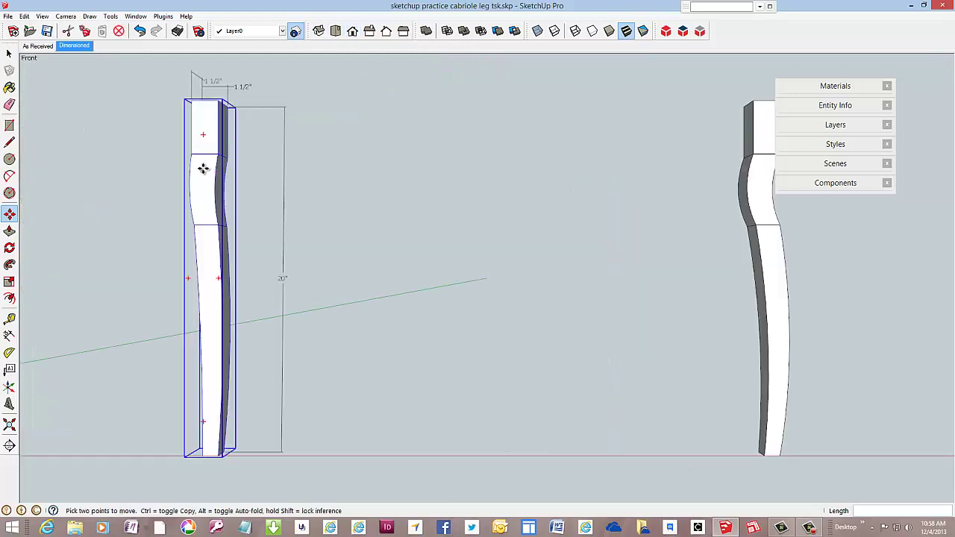
scroll(203, 169, "down", 3)
scroll(501, 157, "up", 1)
scroll(501, 160, "up", 3)
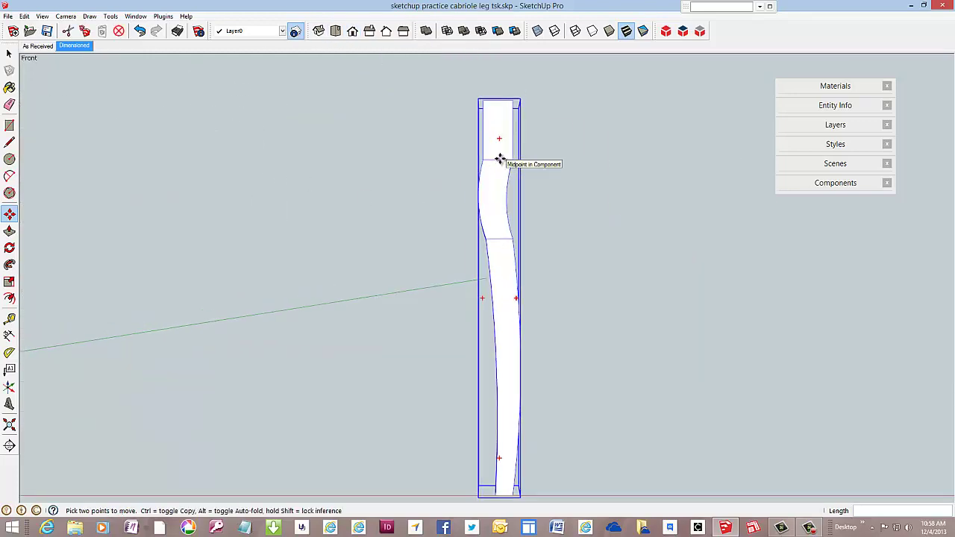
scroll(496, 157, "down", 1)
scroll(495, 156, "down", 2)
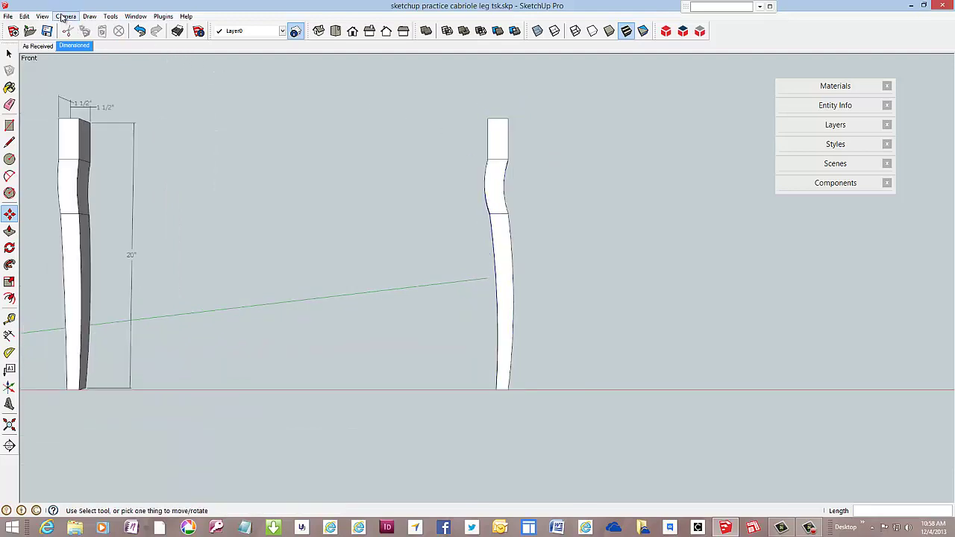
left_click(66, 15)
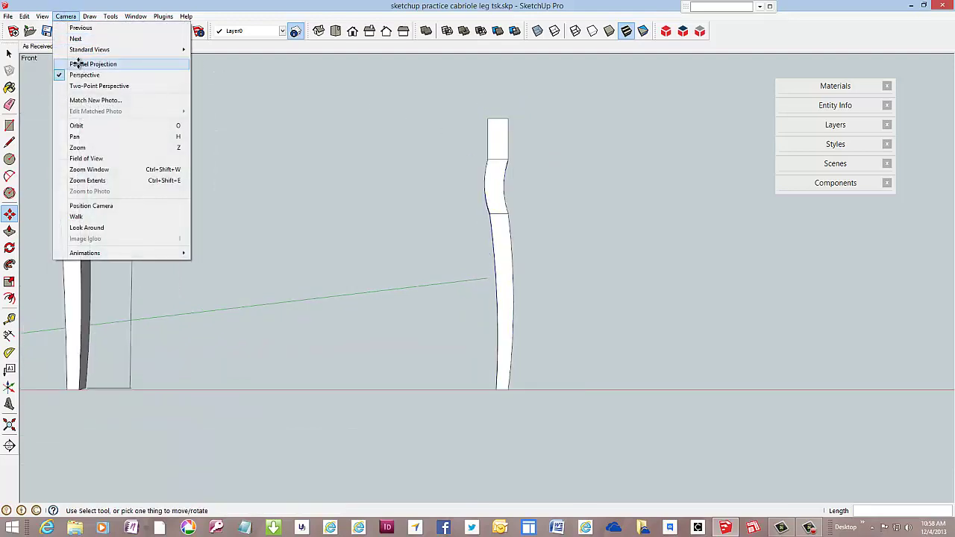
left_click(78, 63)
scroll(500, 185, "up", 2)
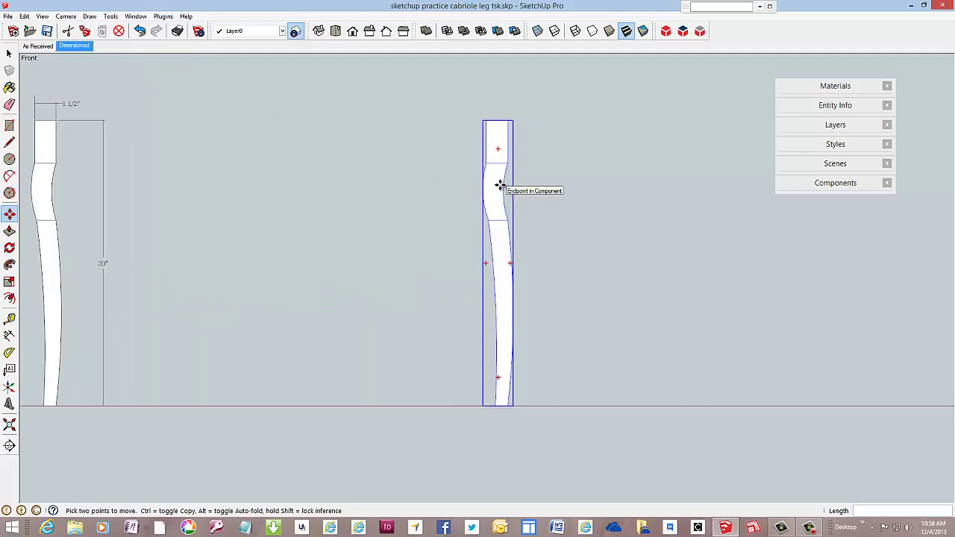
scroll(499, 185, "up", 2)
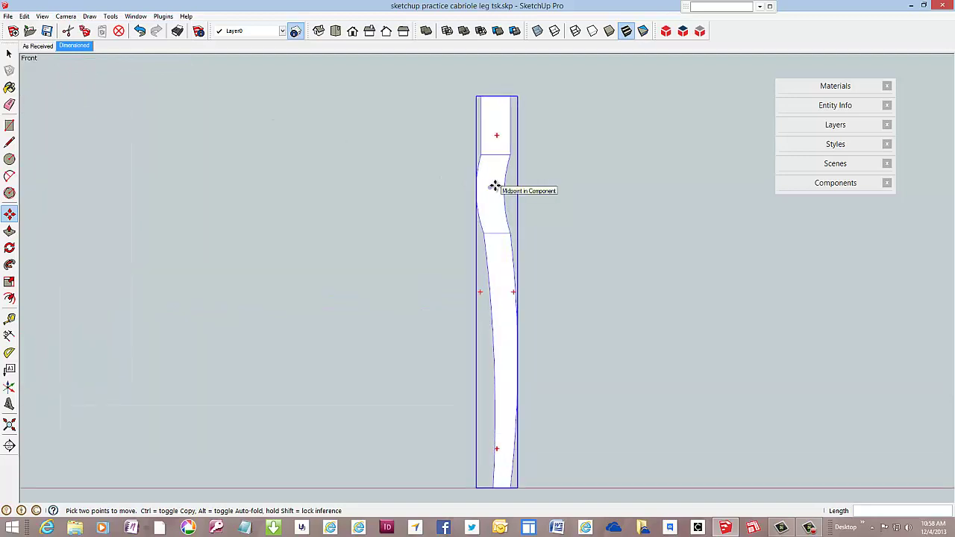
key("ctrl+t")
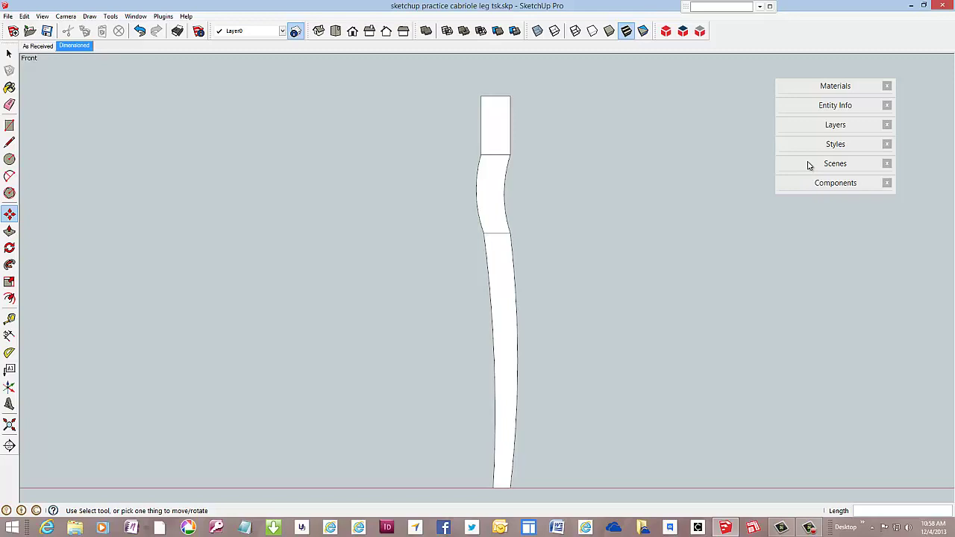
- Add a scene named Template and update it with all properties of the current front parallel view
left_click(809, 164)
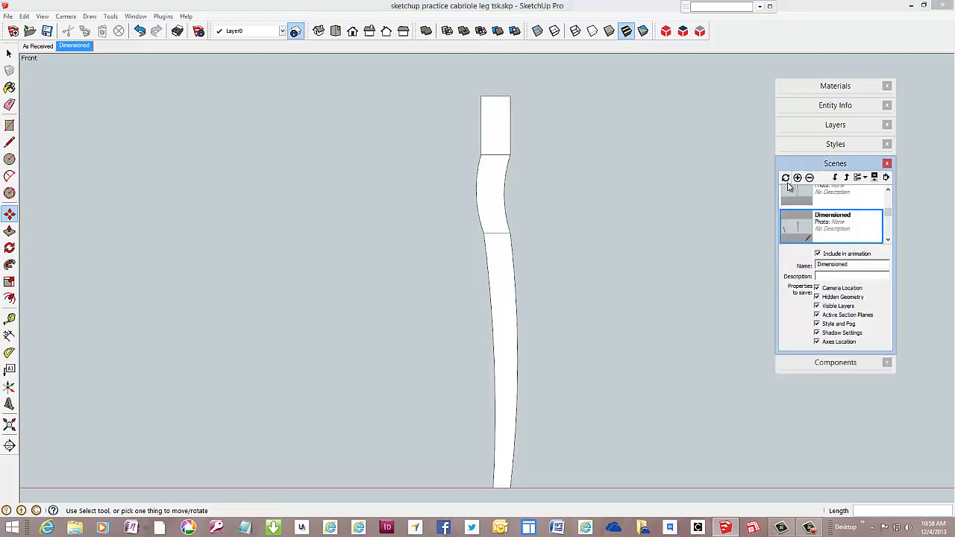
left_click(796, 177)
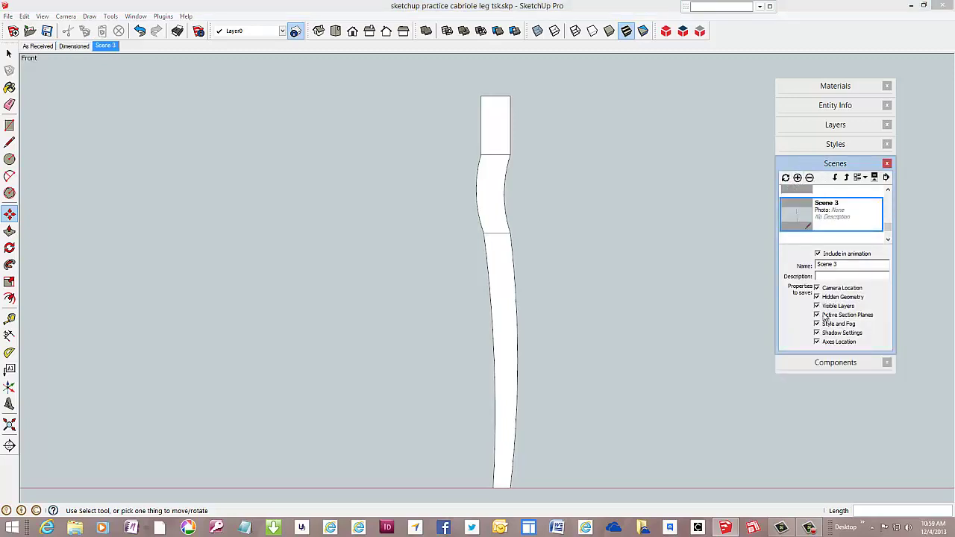
double_click(829, 264)
type("Template")
key("Return")
left_click(785, 179)
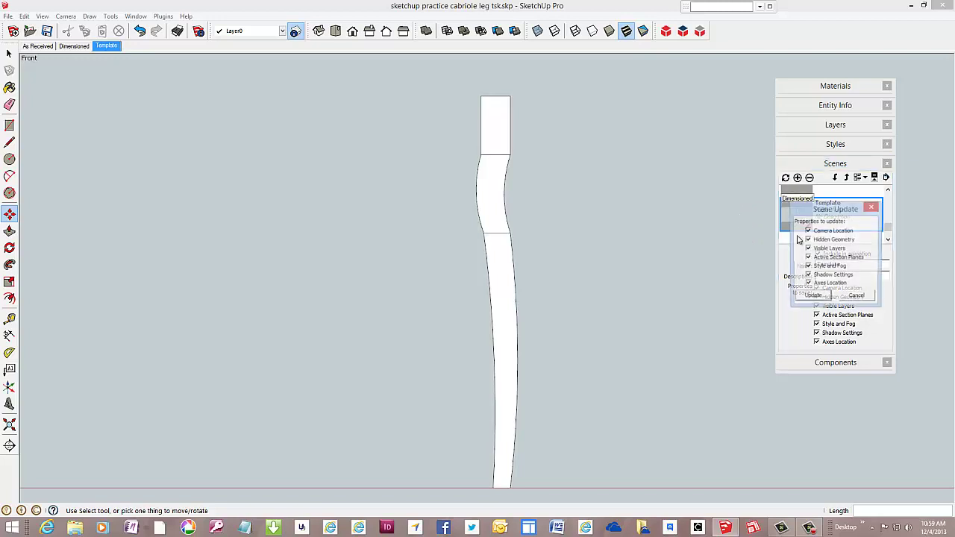
left_click(809, 299)
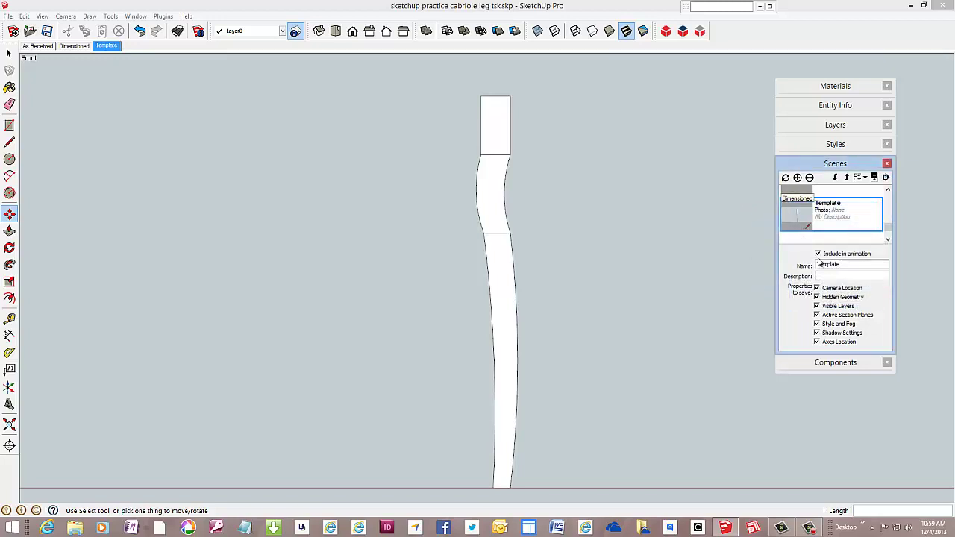
- Collapse the Scenes tray and pan the leg over to the left edge of the view
left_click(835, 164)
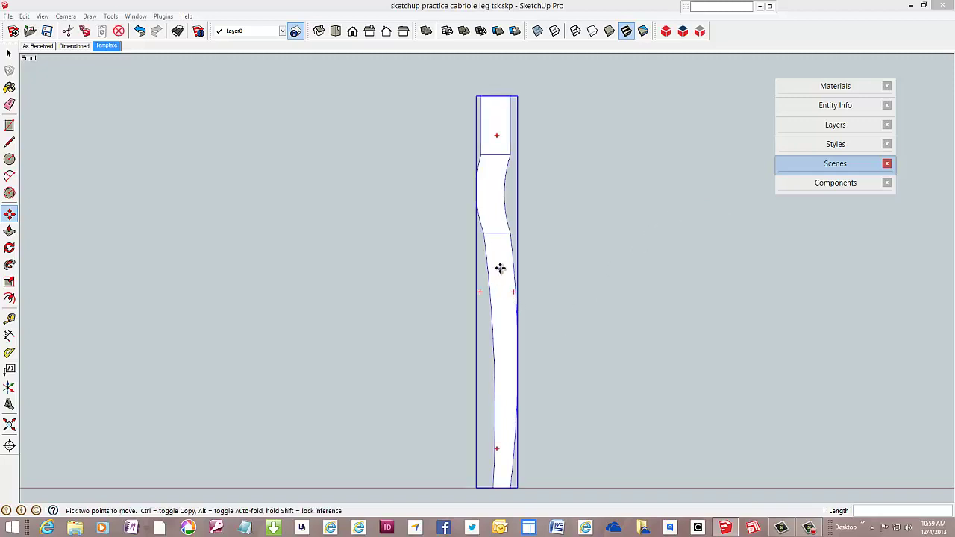
mouse_move(502, 265)
middle_mouse_down("shift")
mouse_move(32, 228)
mouse_move(41, 229)
middle_mouse_up("shift")
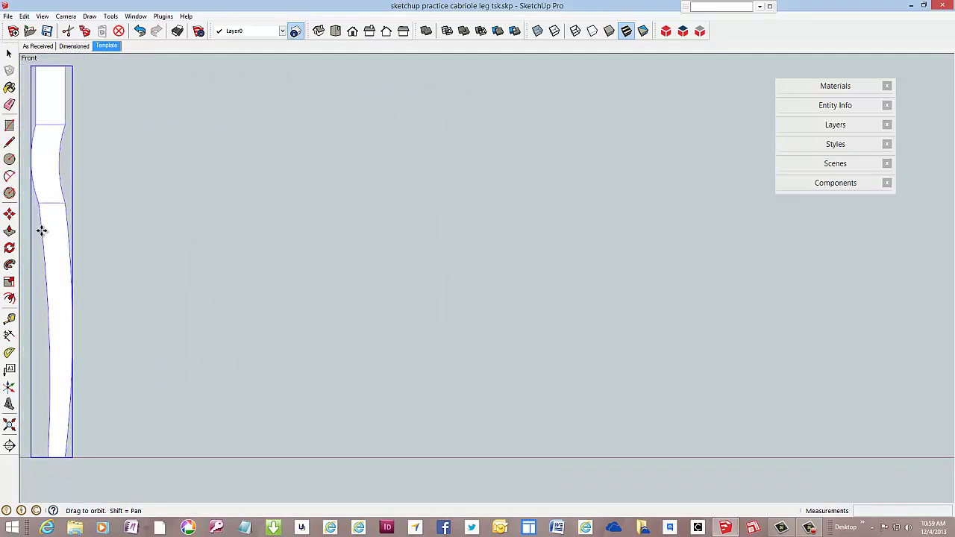
left_click(8, 16)
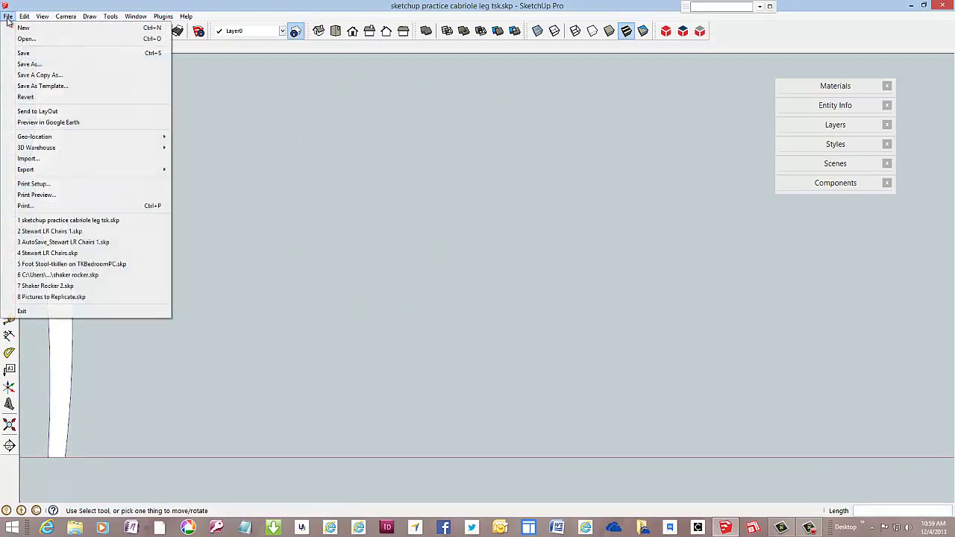
- Show a Print Preview at 1:1 model extents, tiling the leg across two pages
left_click(49, 196)
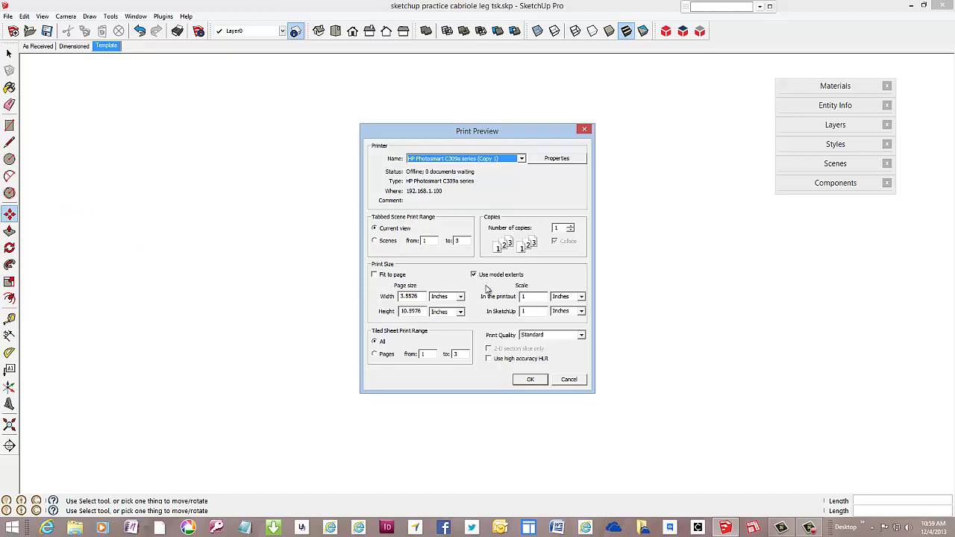
left_click(528, 381)
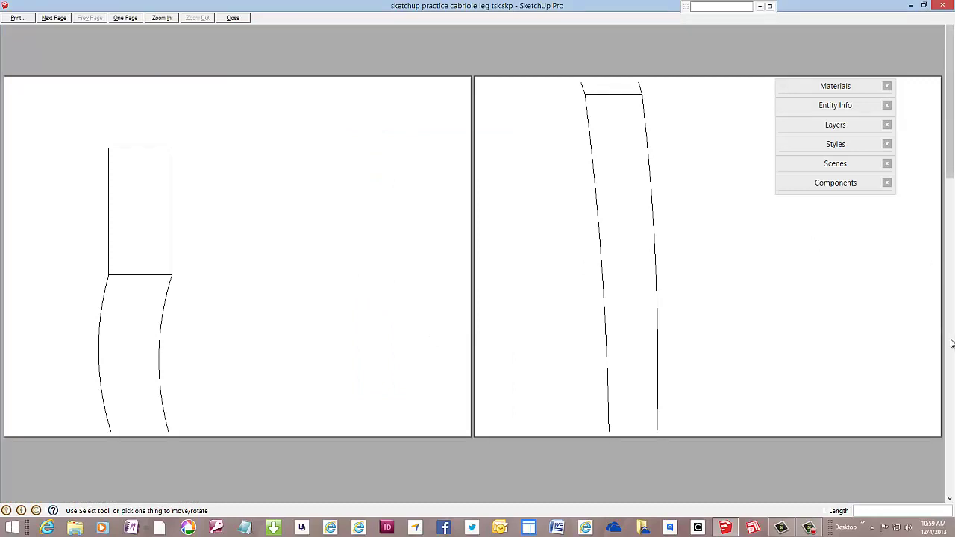
left_click(952, 382)
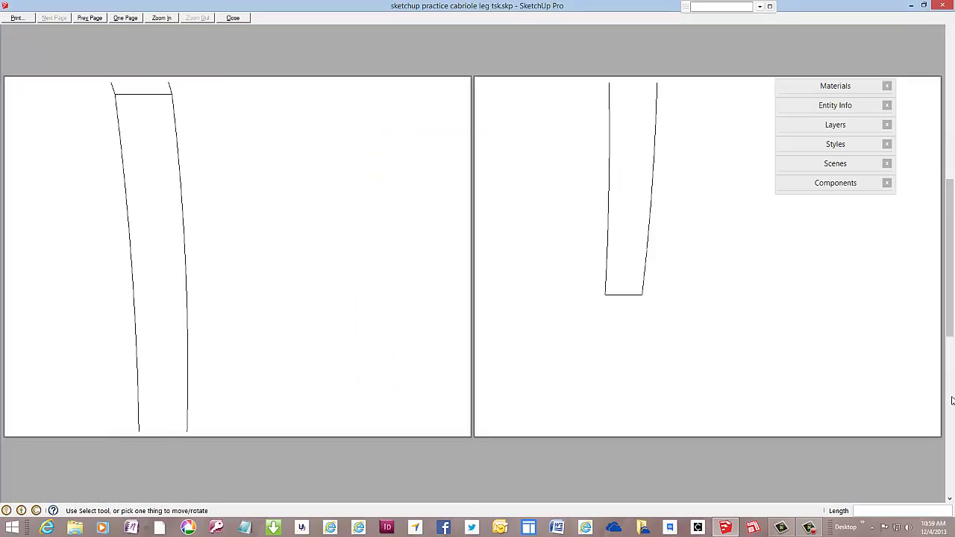
left_click(950, 472)
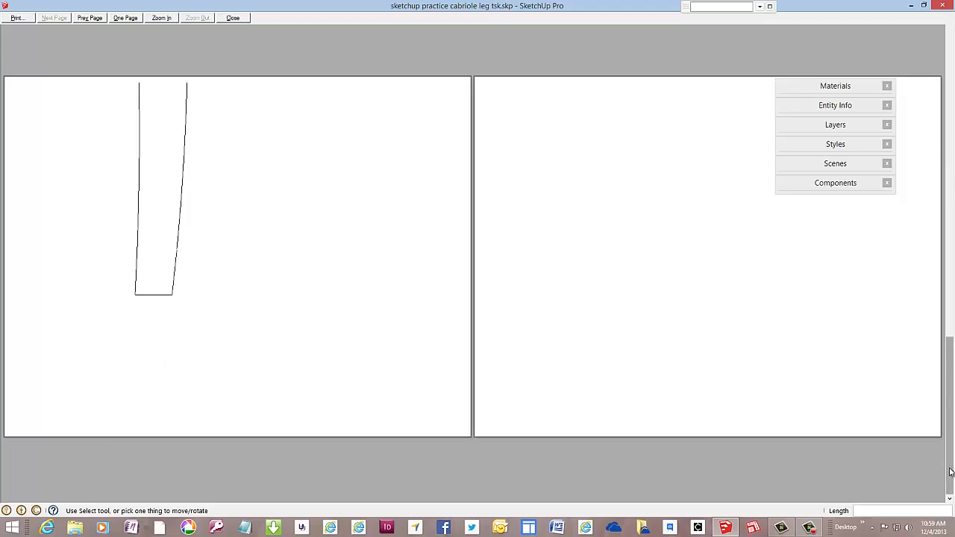
left_click_drag(952, 405, 951, 63)
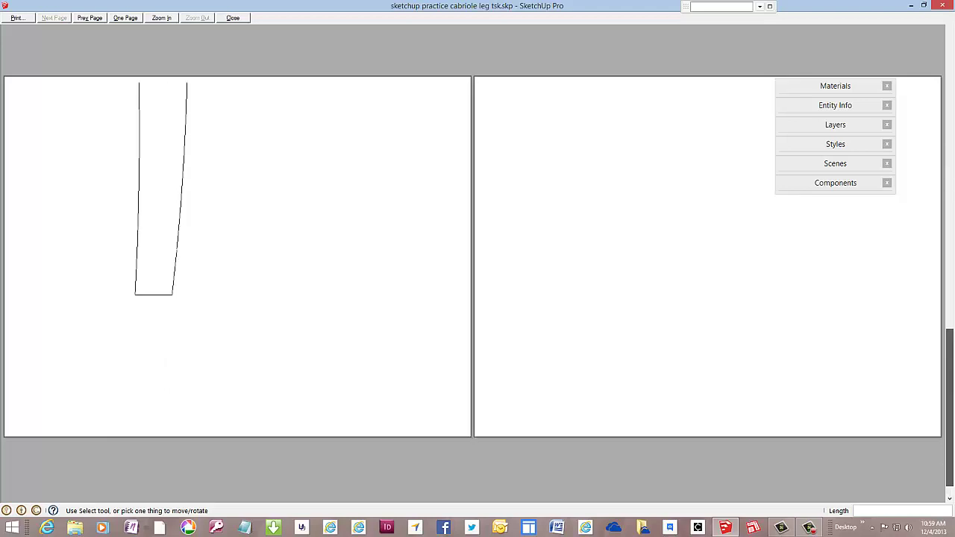